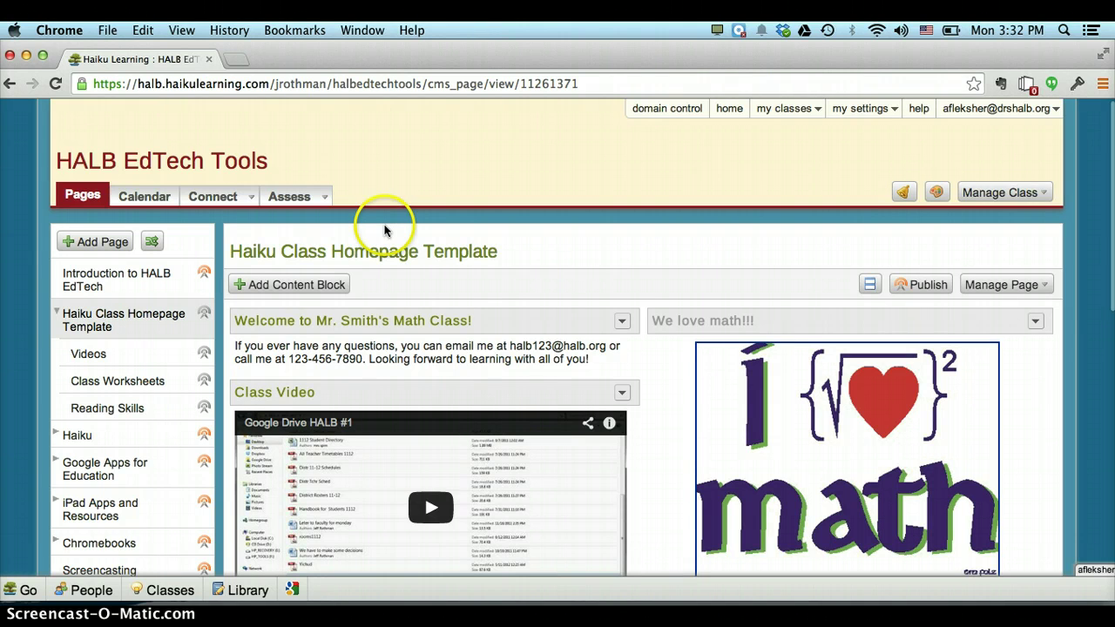
- View the options available for the welcome text block on the class homepage template
scroll(374, 222, down, 1)
scroll(463, 277, down, 1)
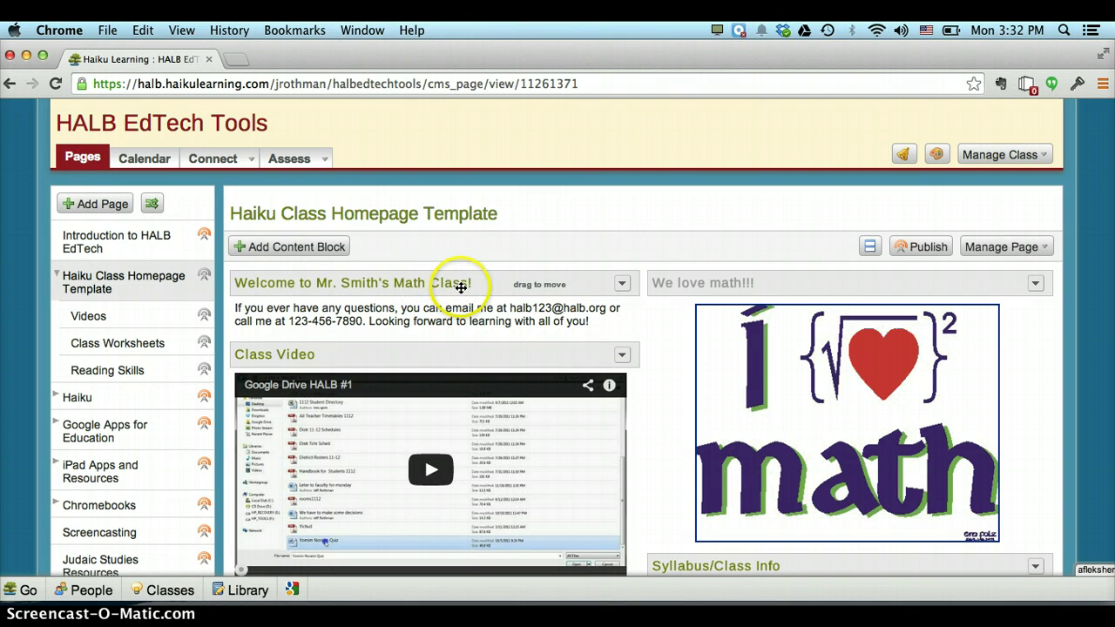
click(622, 286)
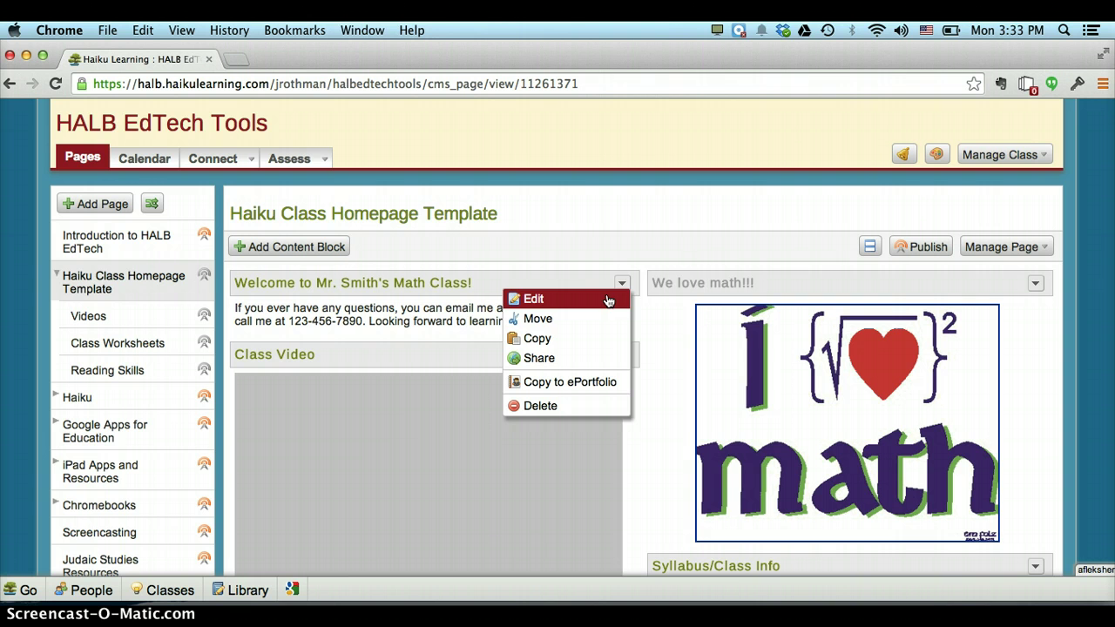
click(435, 299)
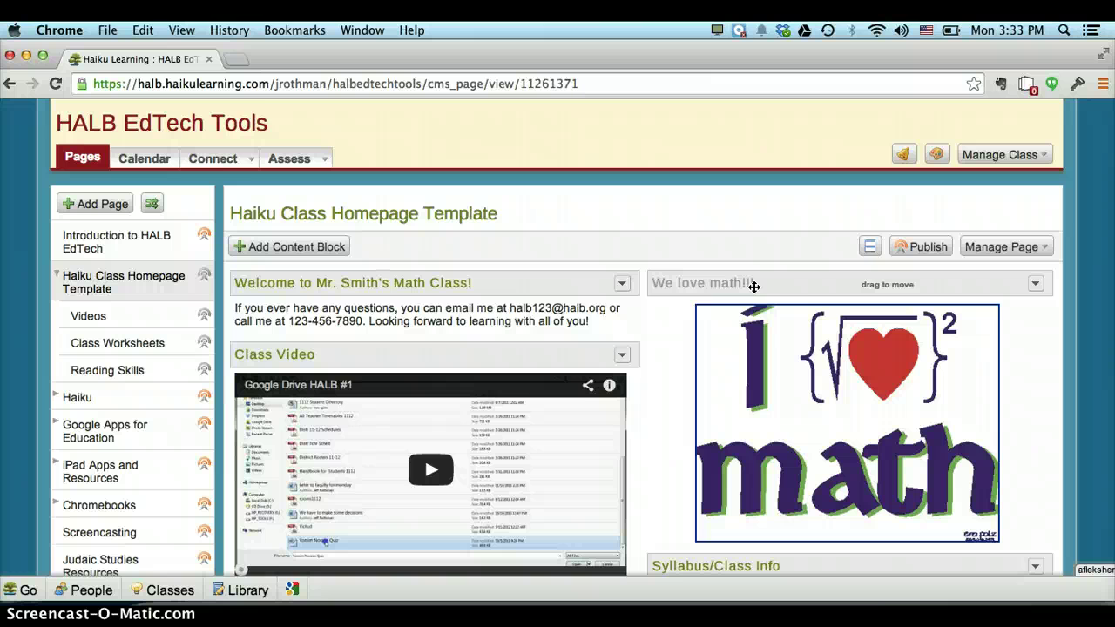
- View the options available for the Class Video block, then close them without choosing any
scroll(753, 287, down, 2)
click(578, 304)
scroll(568, 326, down, 1)
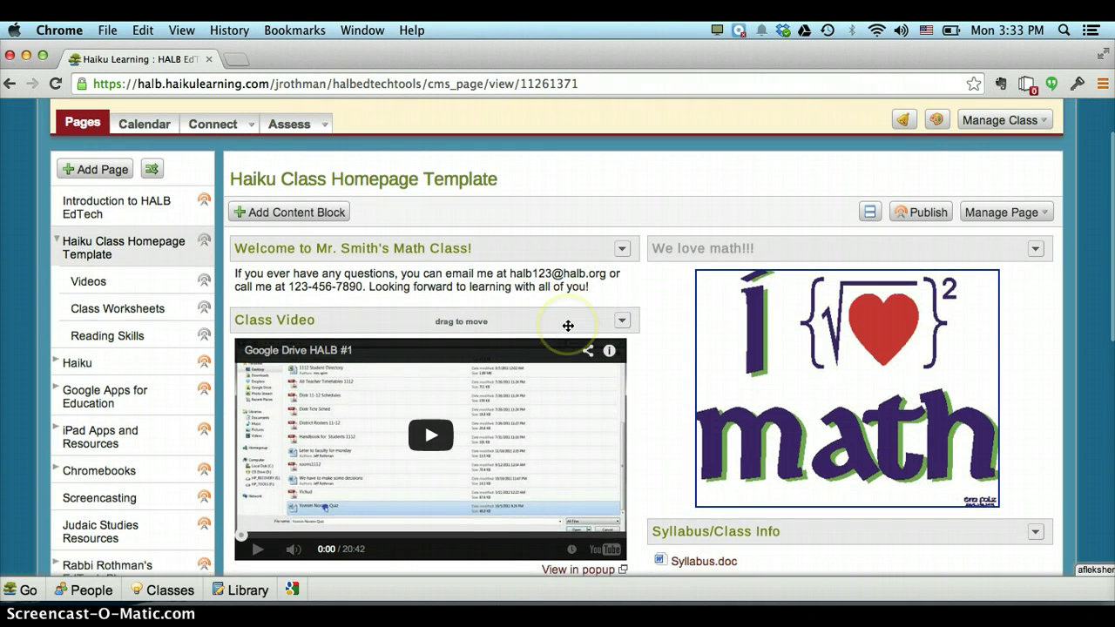
scroll(568, 326, down, 1)
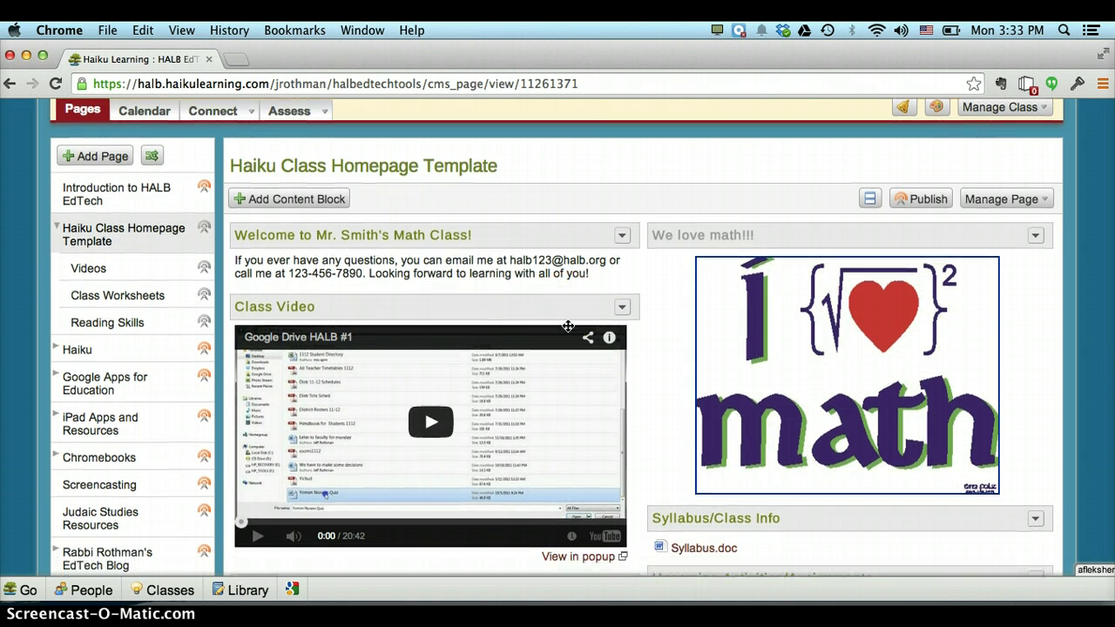
click(623, 307)
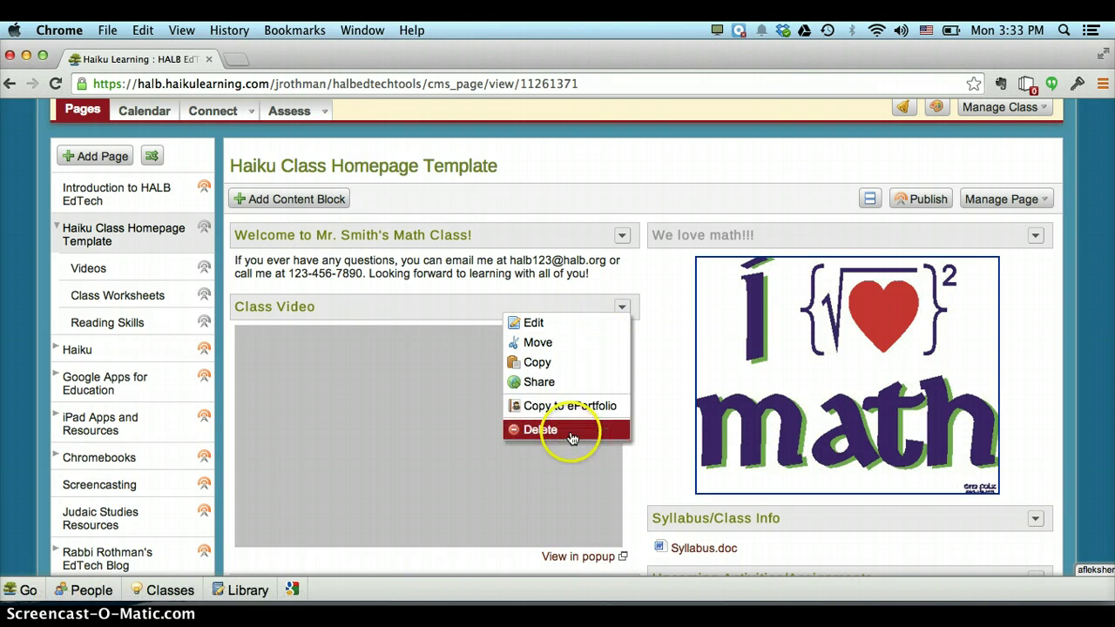
click(475, 305)
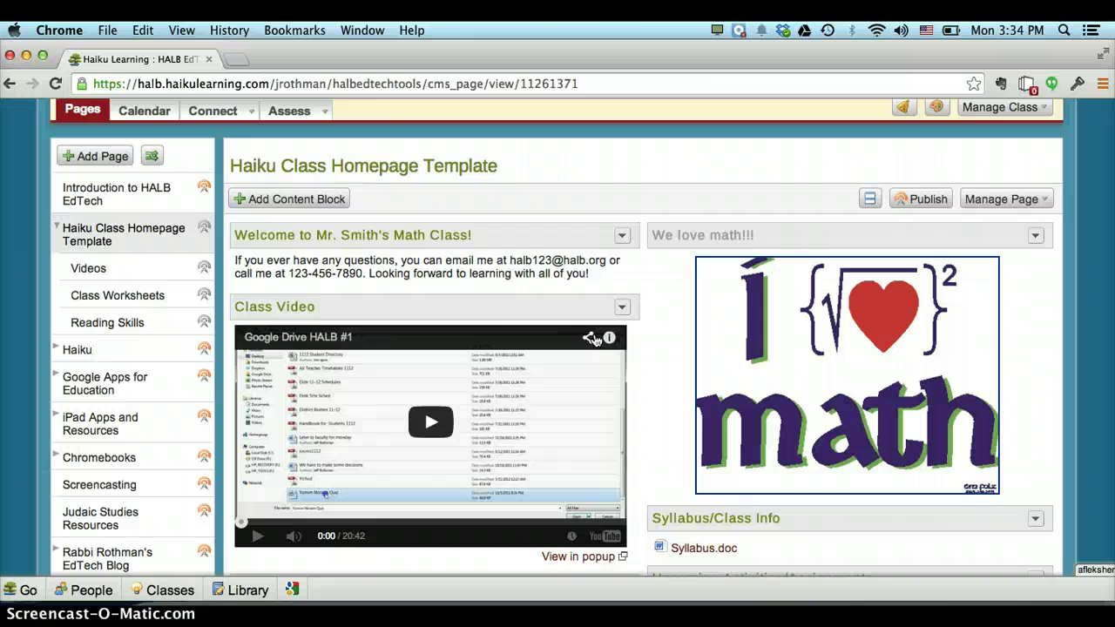
- View the options available for the Syllabus/Class Info block and dismiss them
scroll(593, 340, down, 3)
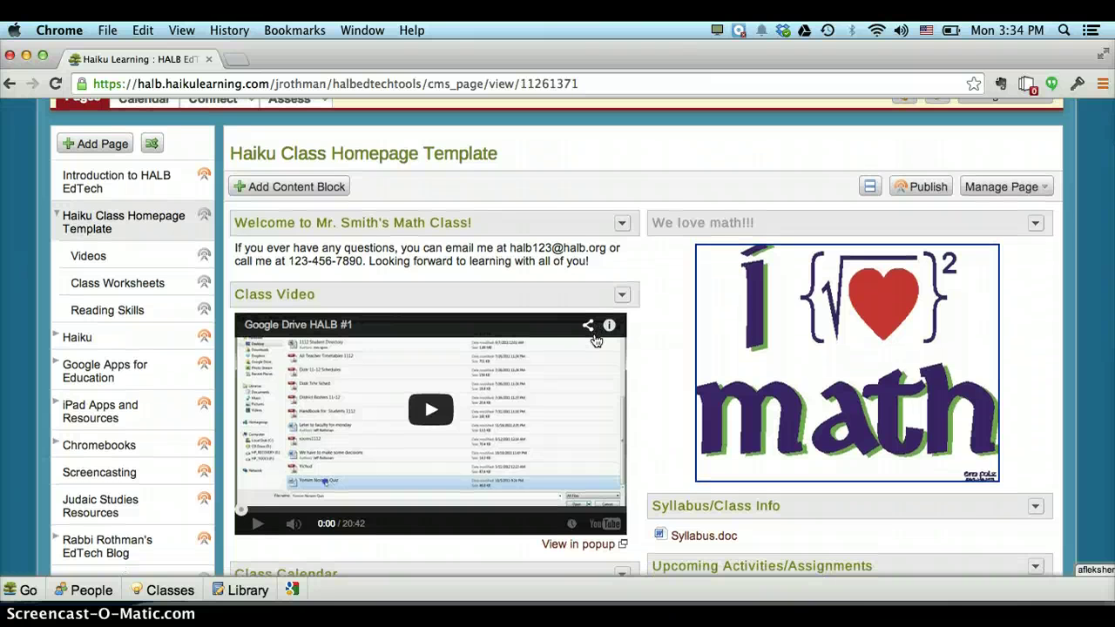
scroll(596, 341, down, 6)
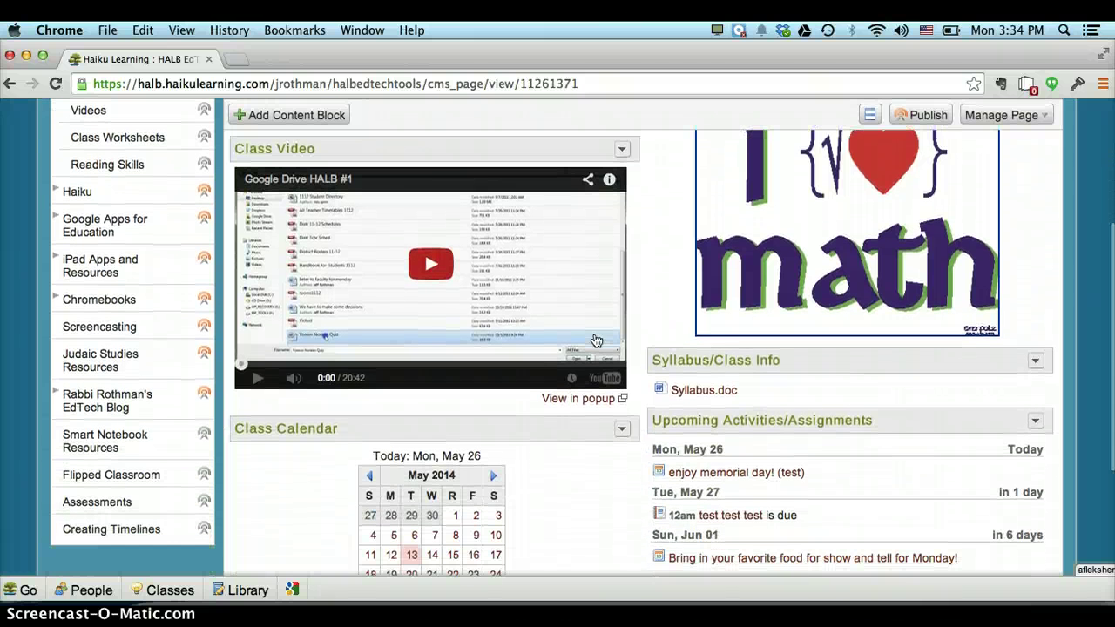
click(713, 359)
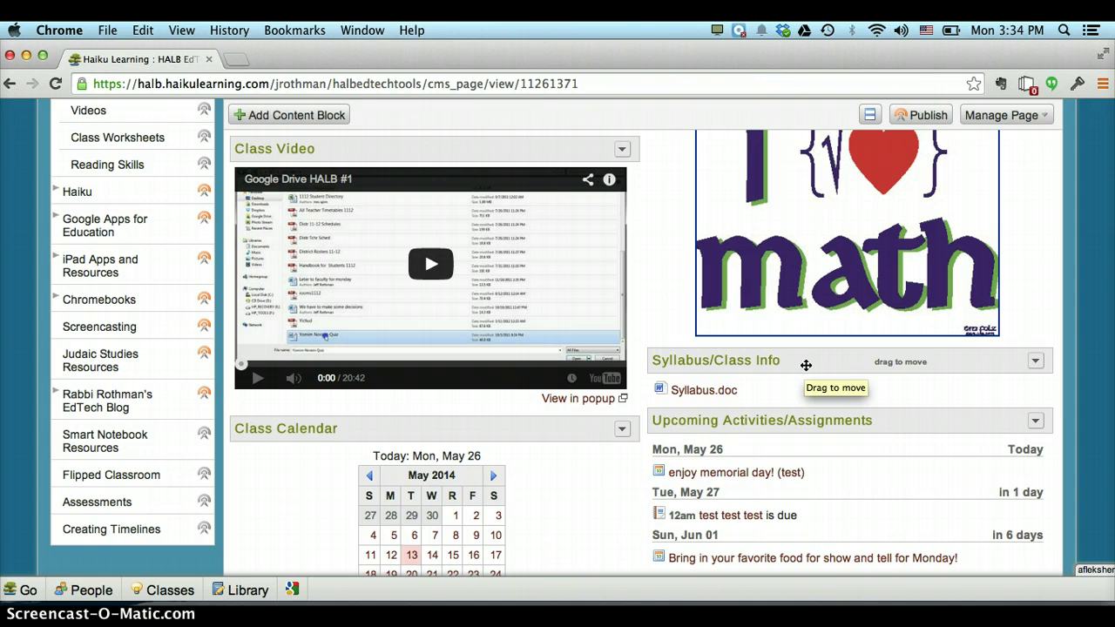
click(842, 364)
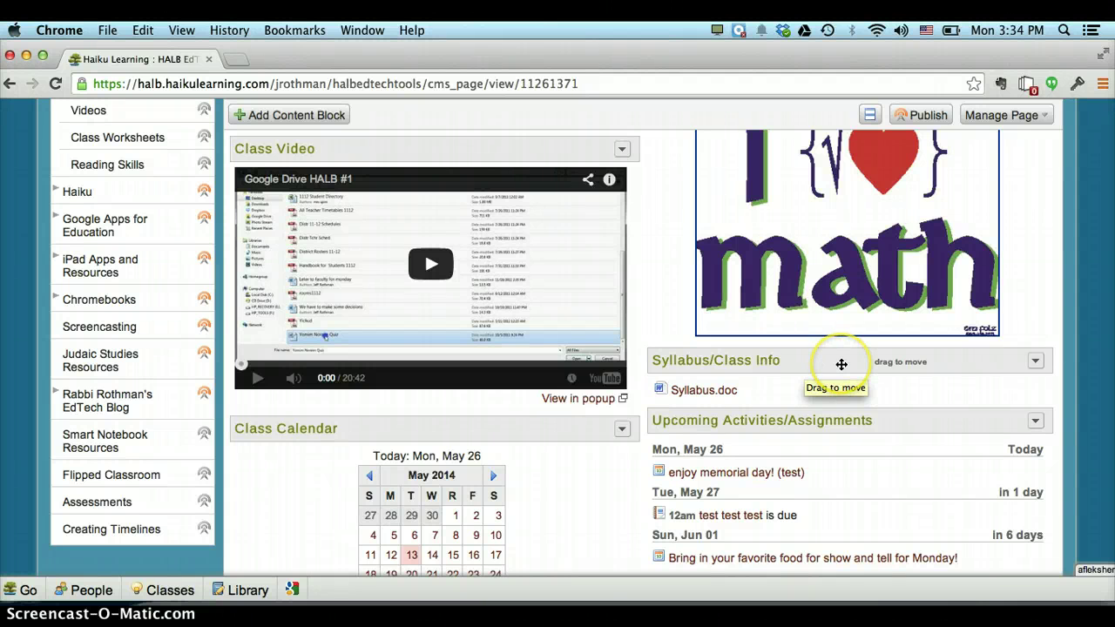
click(1034, 366)
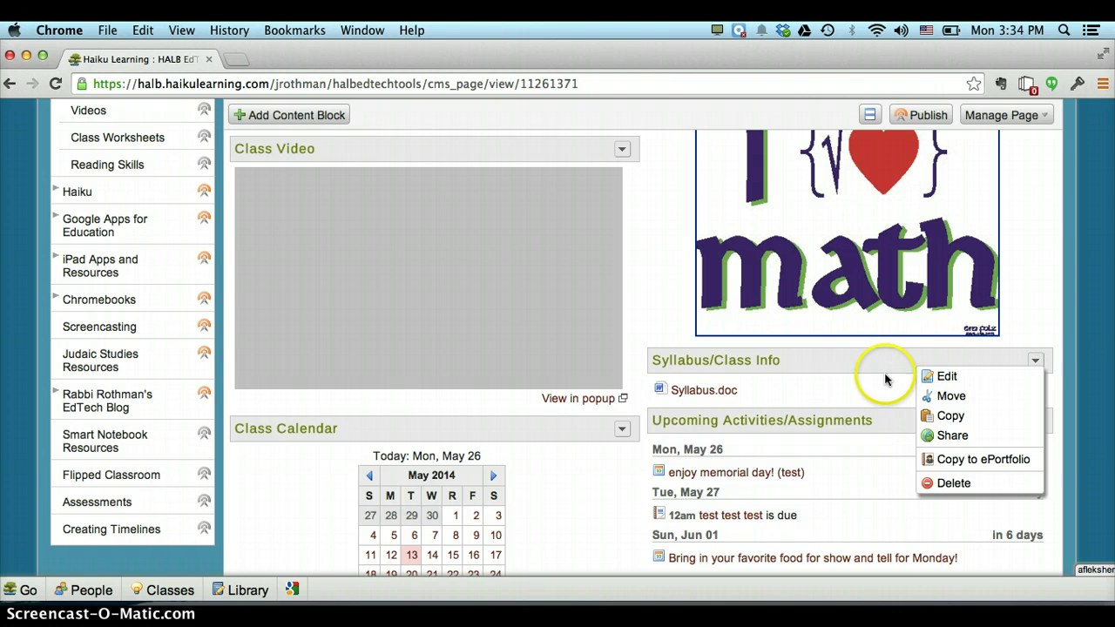
click(850, 377)
- Check the events listed for May 26 in the Class Calendar and close the day view
scroll(867, 379, down, 4)
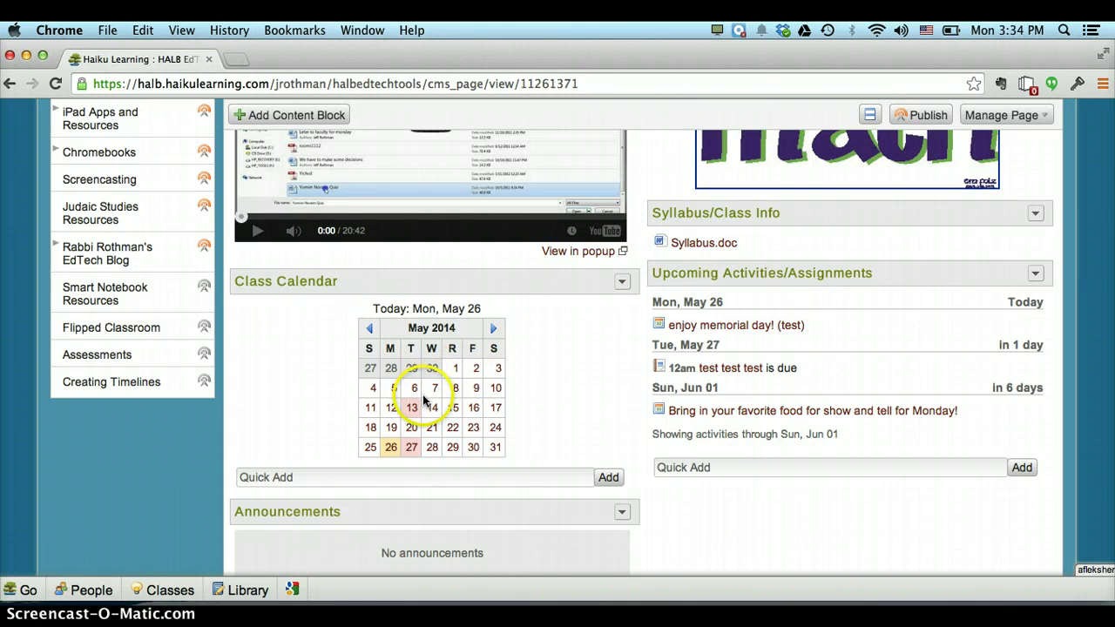
click(397, 450)
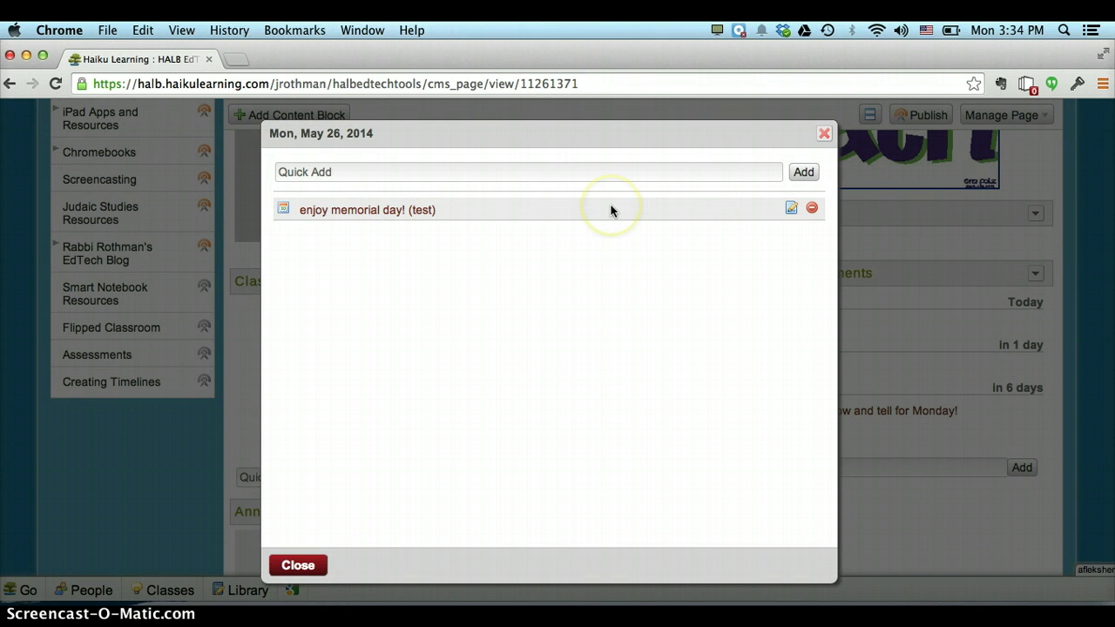
click(824, 135)
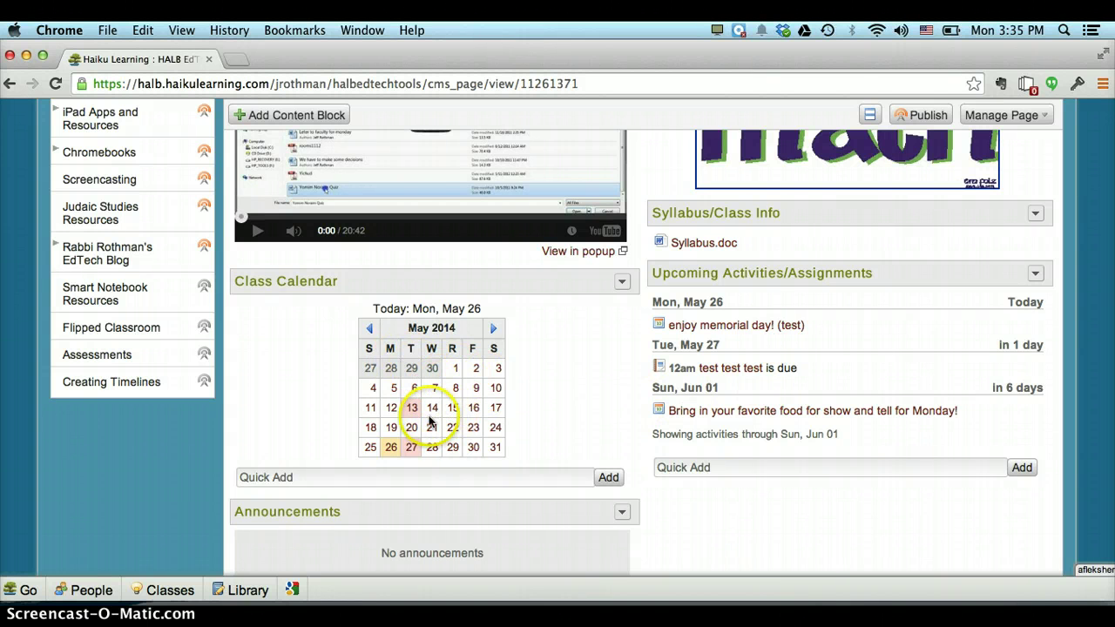
- Start an upcoming activity titled "Don't forget to bring in your baseball mitt for the end of the year baseball game with your Rebbe!"
click(714, 467)
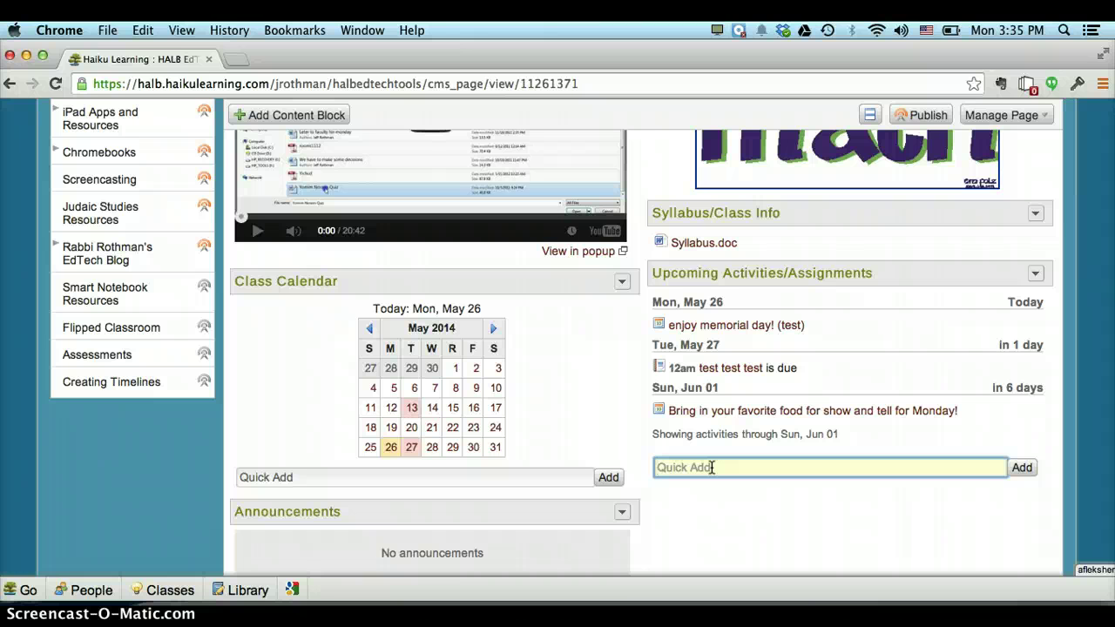
text(Don't forget to bring )
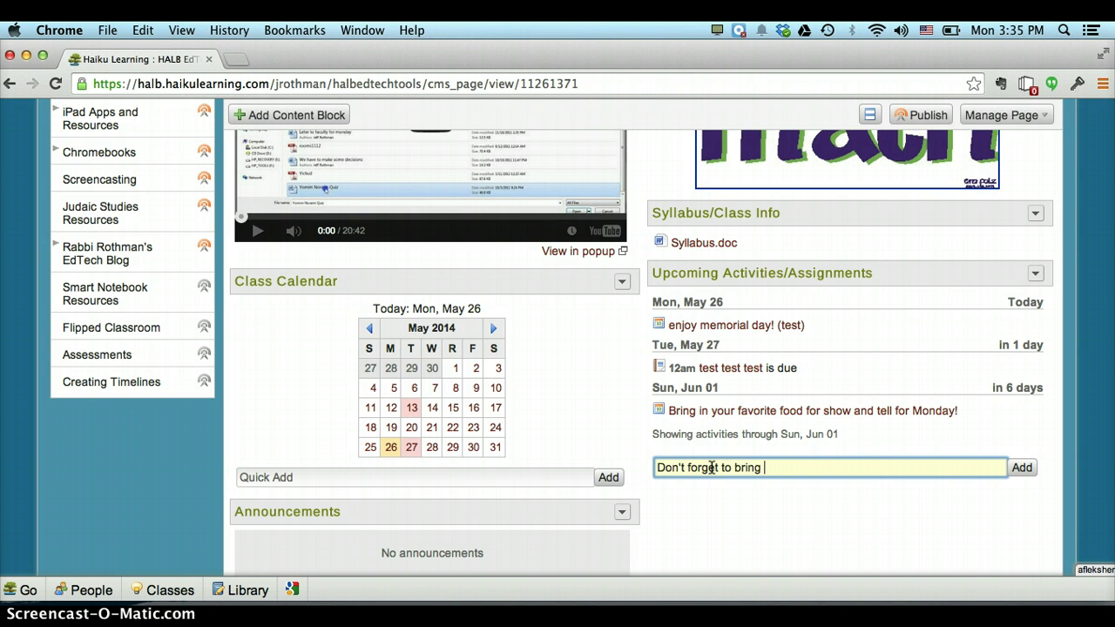
text(in your baseball mitt for t)
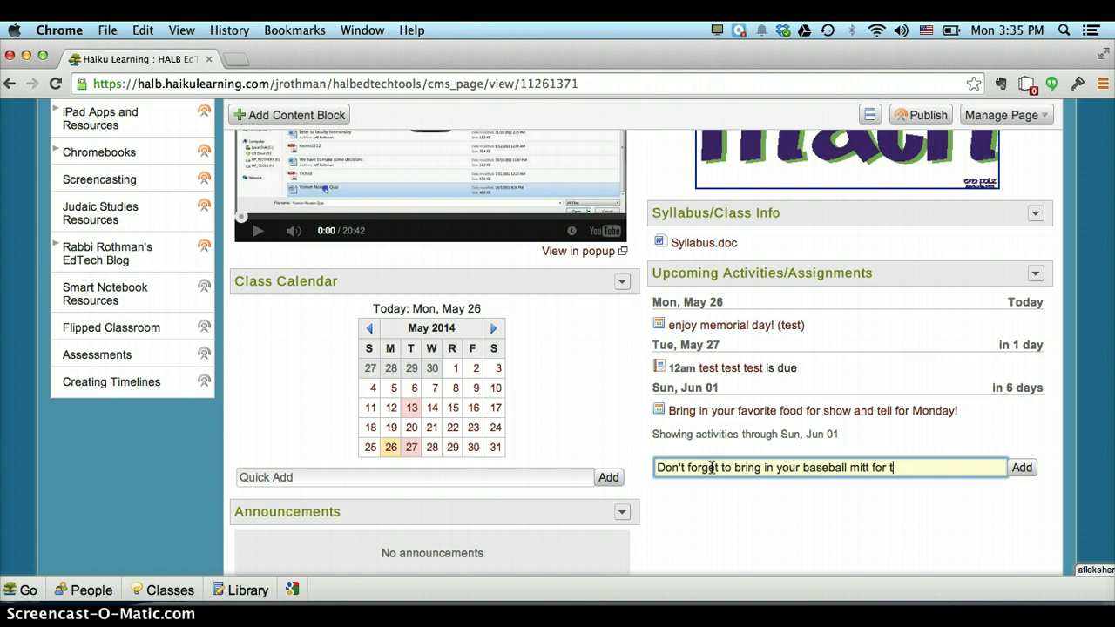
text(he end of the yearbaseball ga)
key(BackSpace)
key(BackSpace)
key(BackSpace)
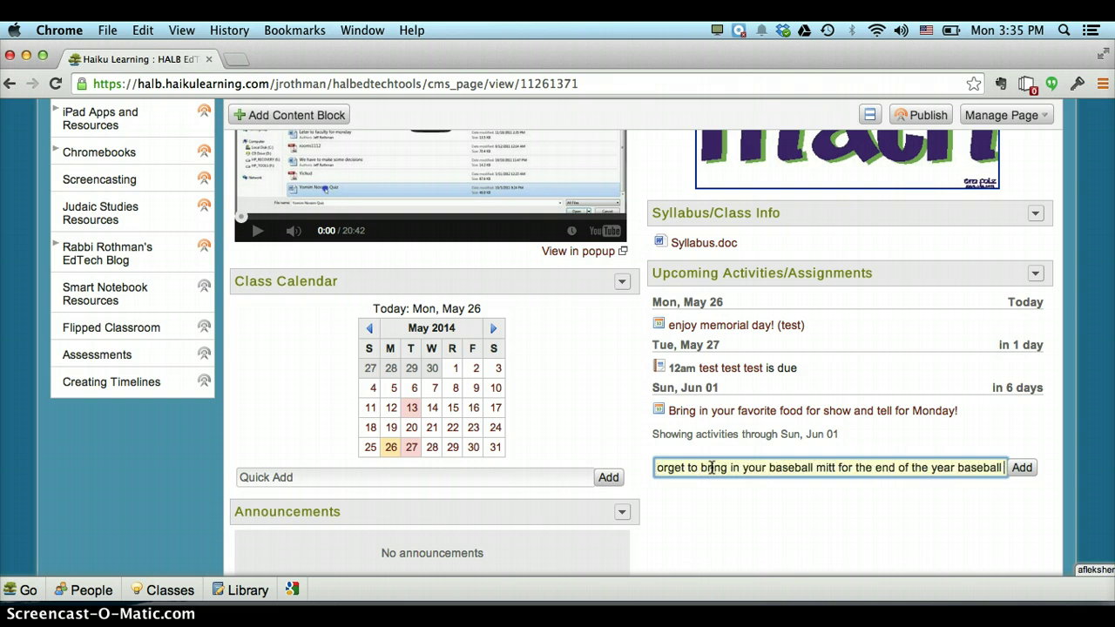
text(game with yor)
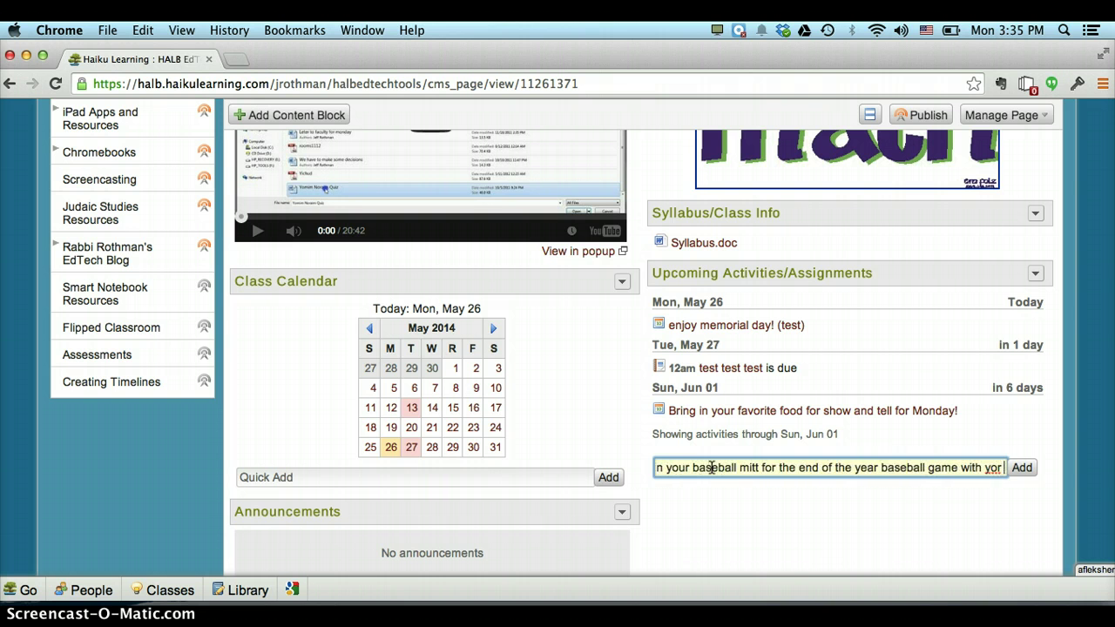
key(BackSpace)
text(ur Rebb)
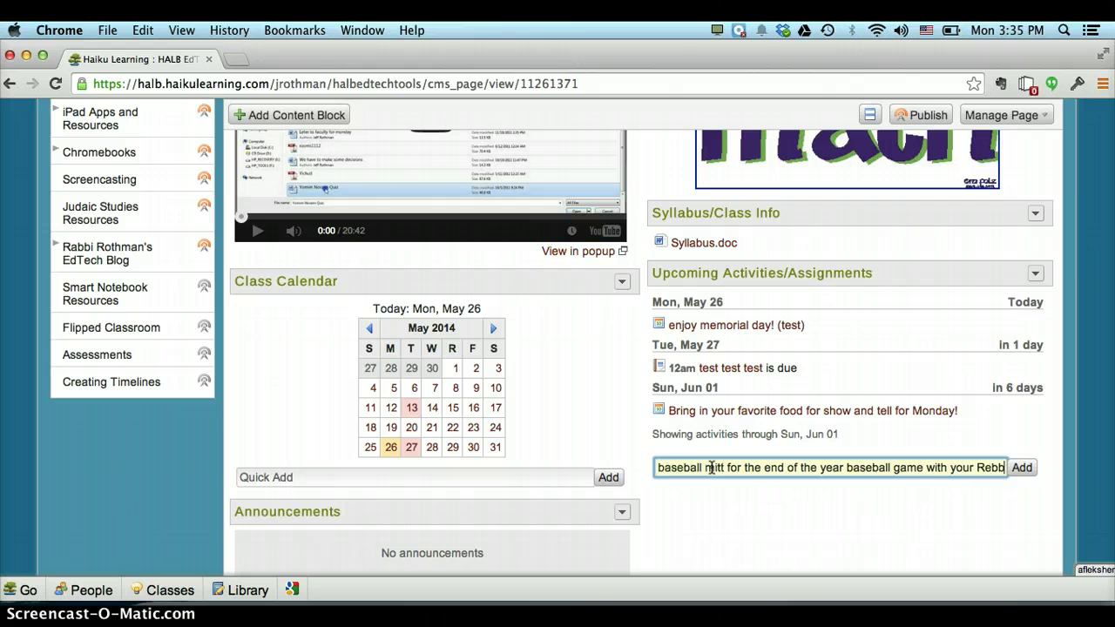
text(e!)
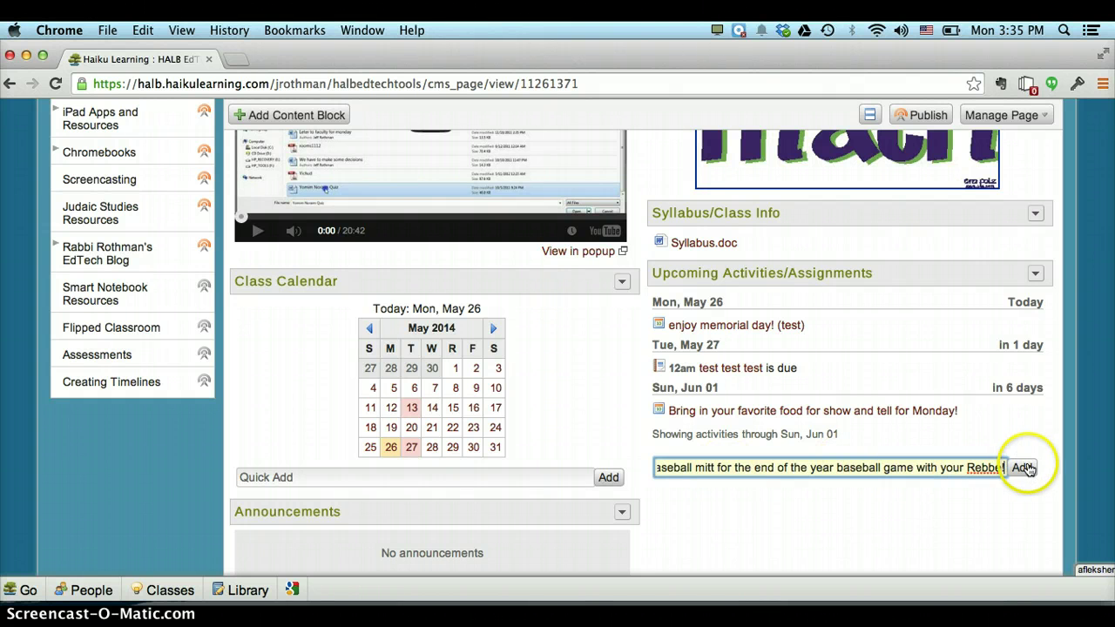
click(1024, 469)
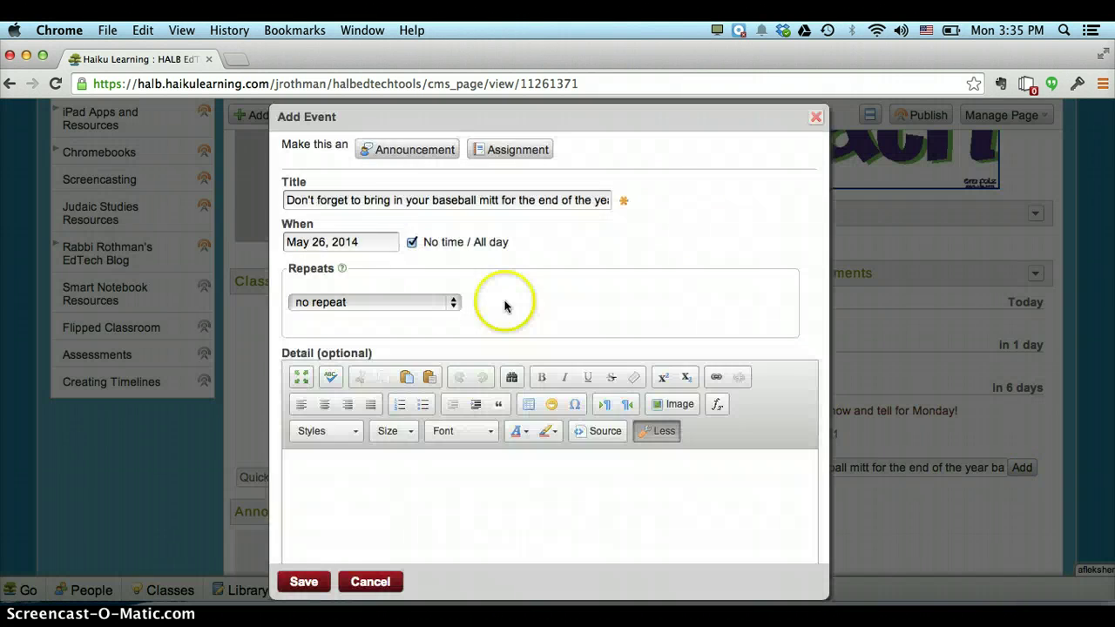
- Set the baseball mitt event's date to May 30, 2014 and save the event
click(362, 242)
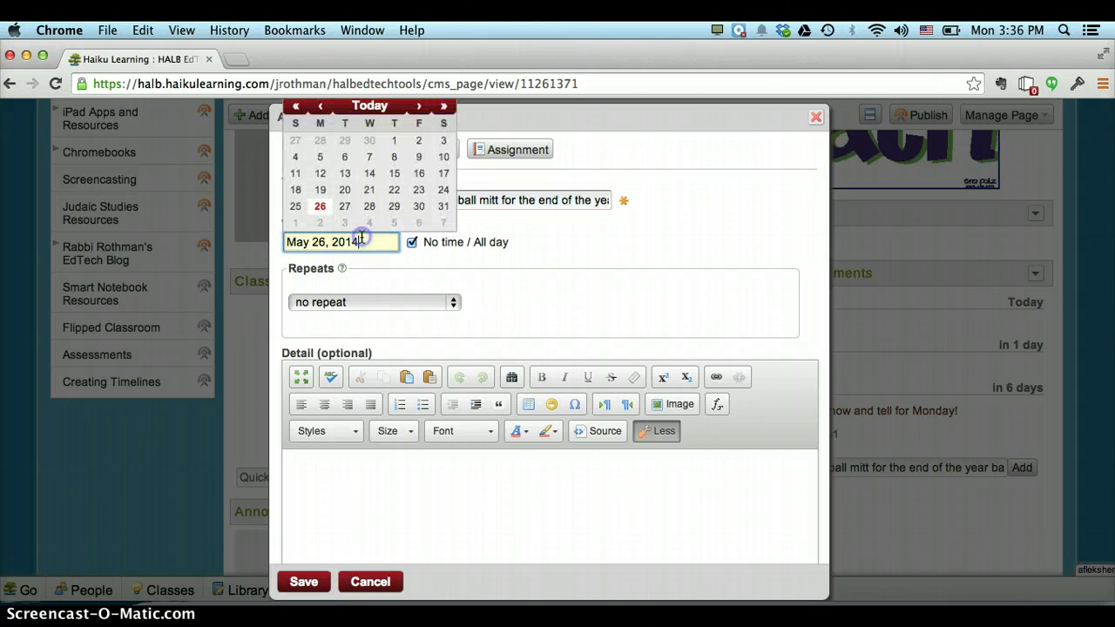
click(419, 208)
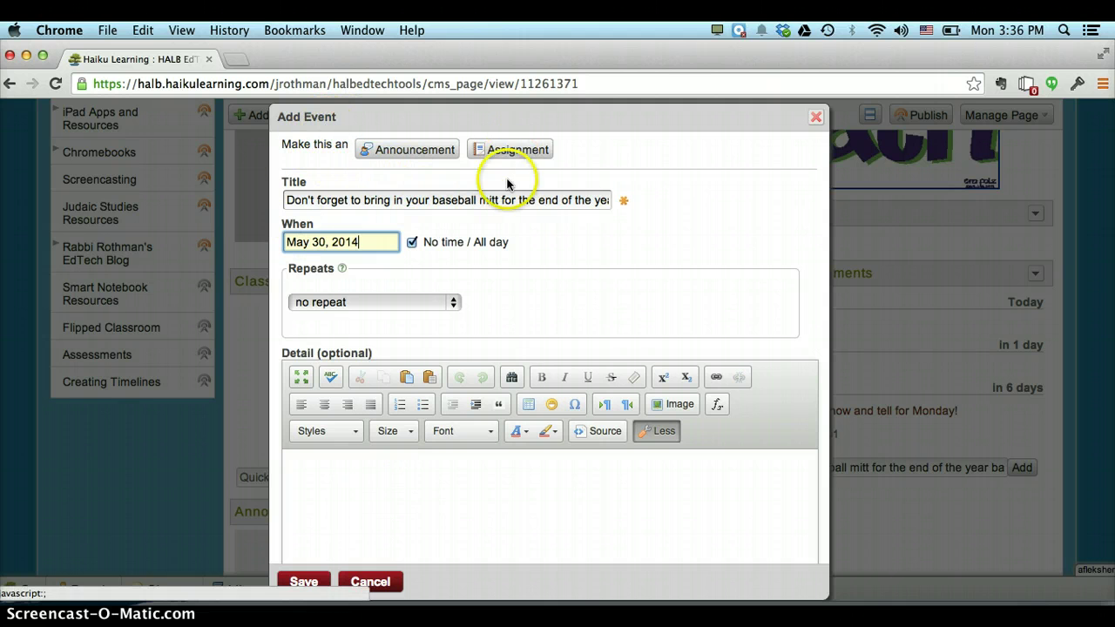
scroll(492, 235, down, 2)
scroll(495, 236, down, 1)
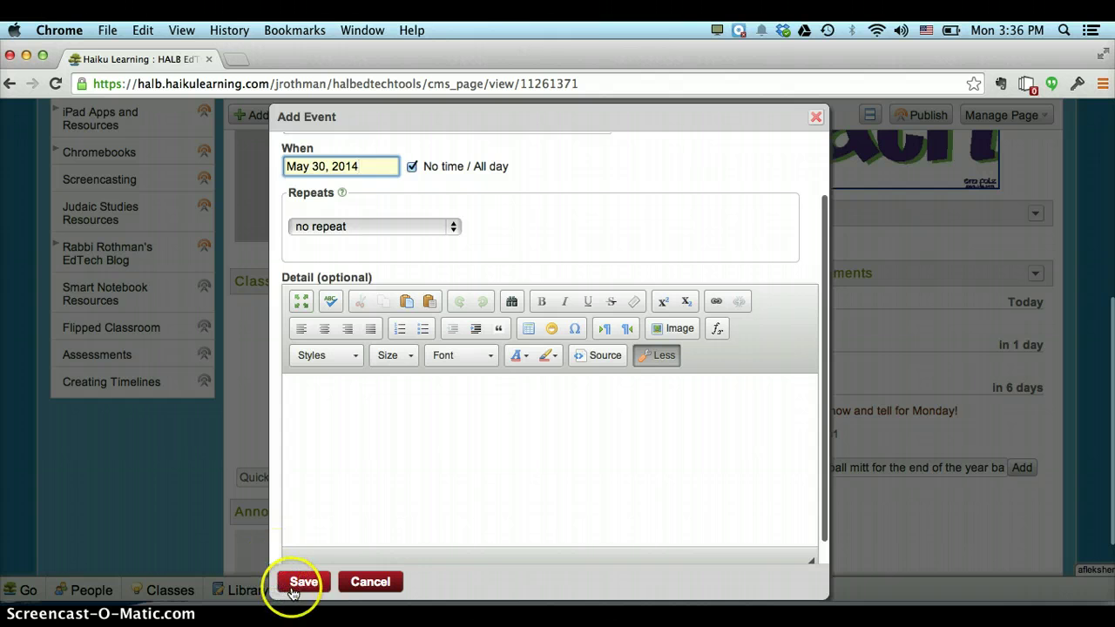
click(298, 582)
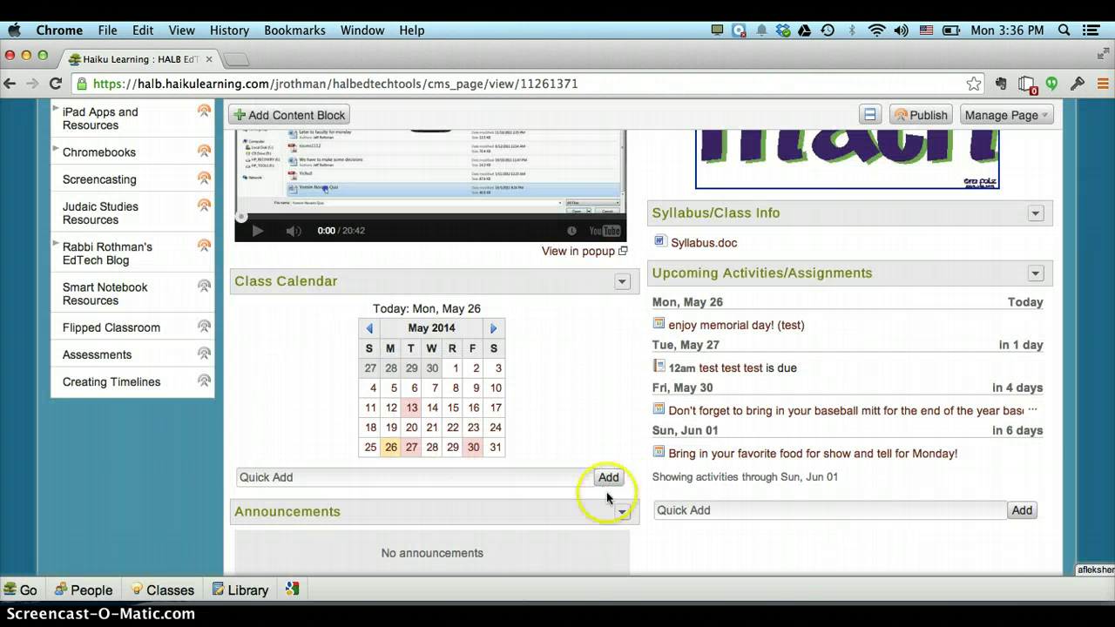
- Check the new event on May 30 in the Class Calendar and close the day view
click(471, 449)
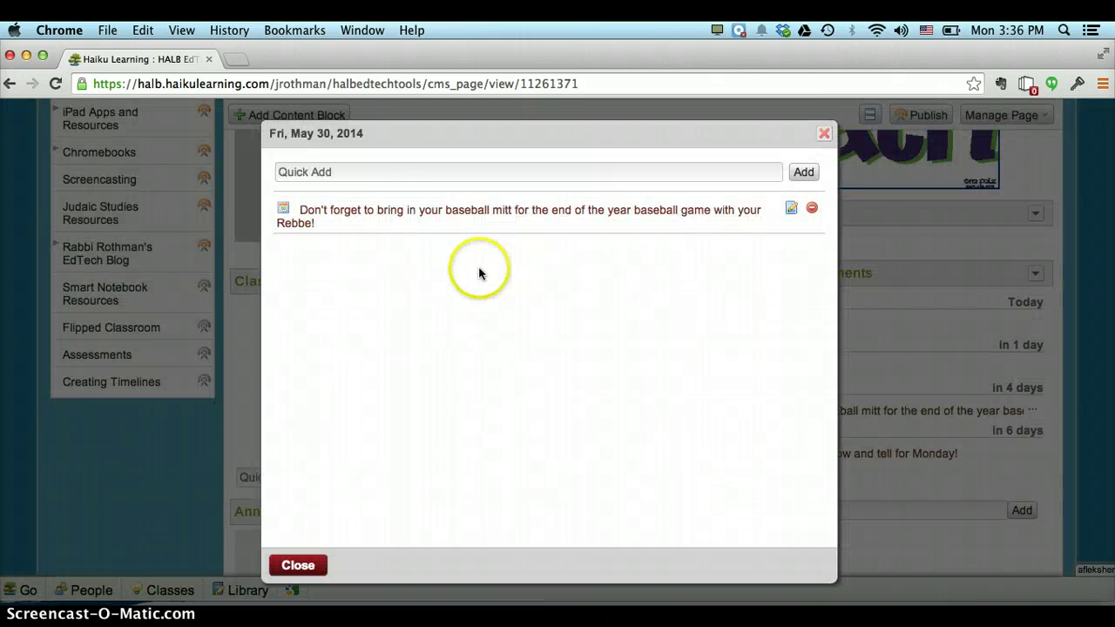
click(823, 134)
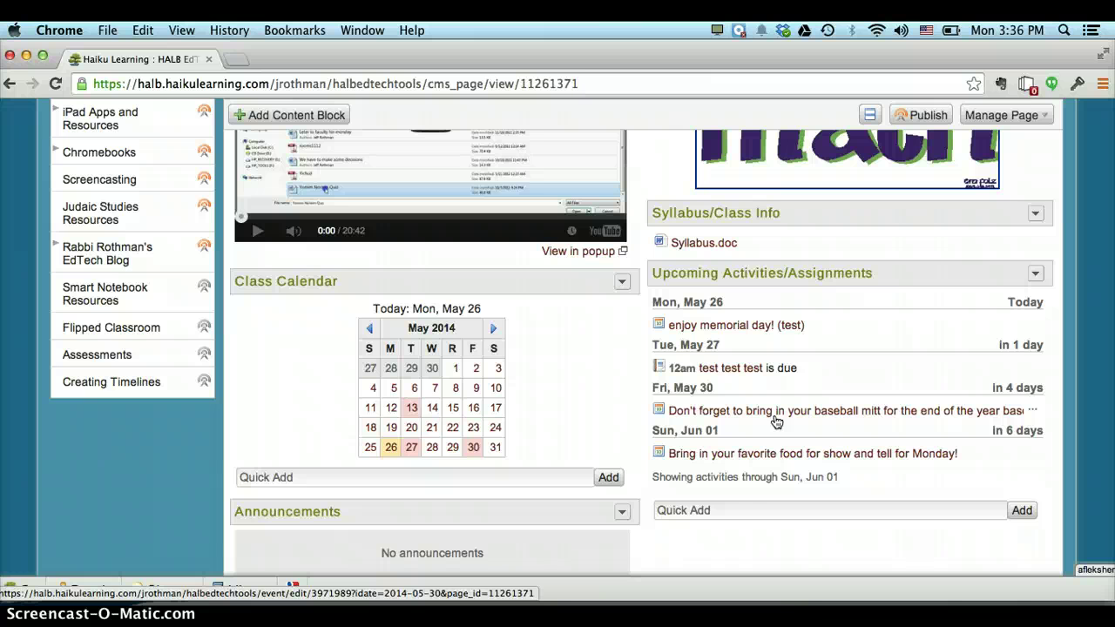
- Start another upcoming activity titled "Paper about the history of Yom Yerushalayim" and make it an assignment
click(708, 512)
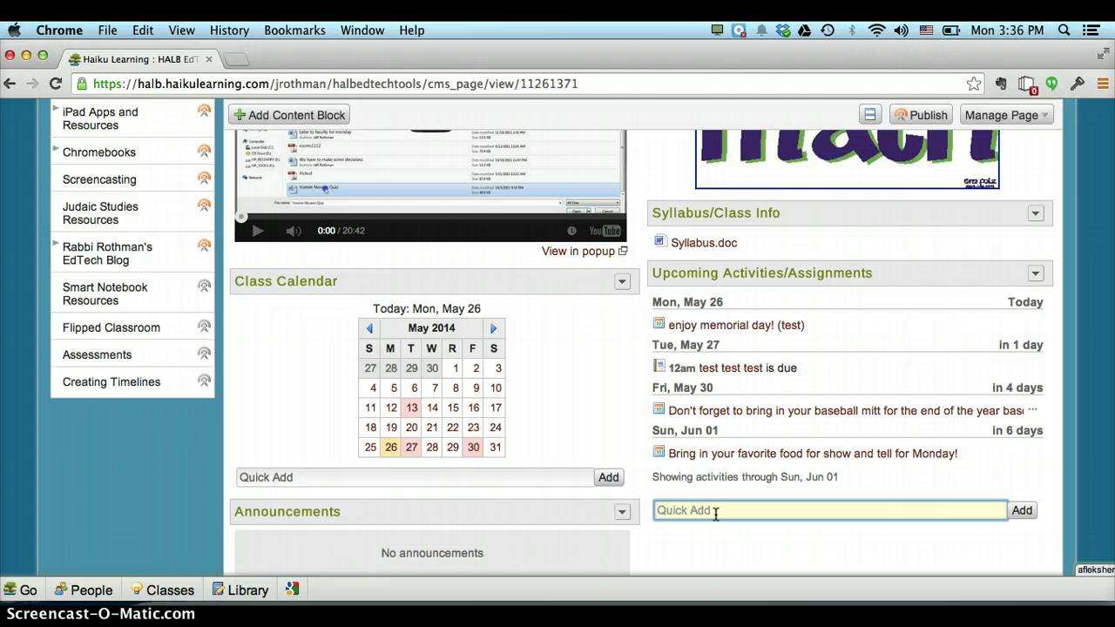
text(Paper about the history of Yom Yerushalayin)
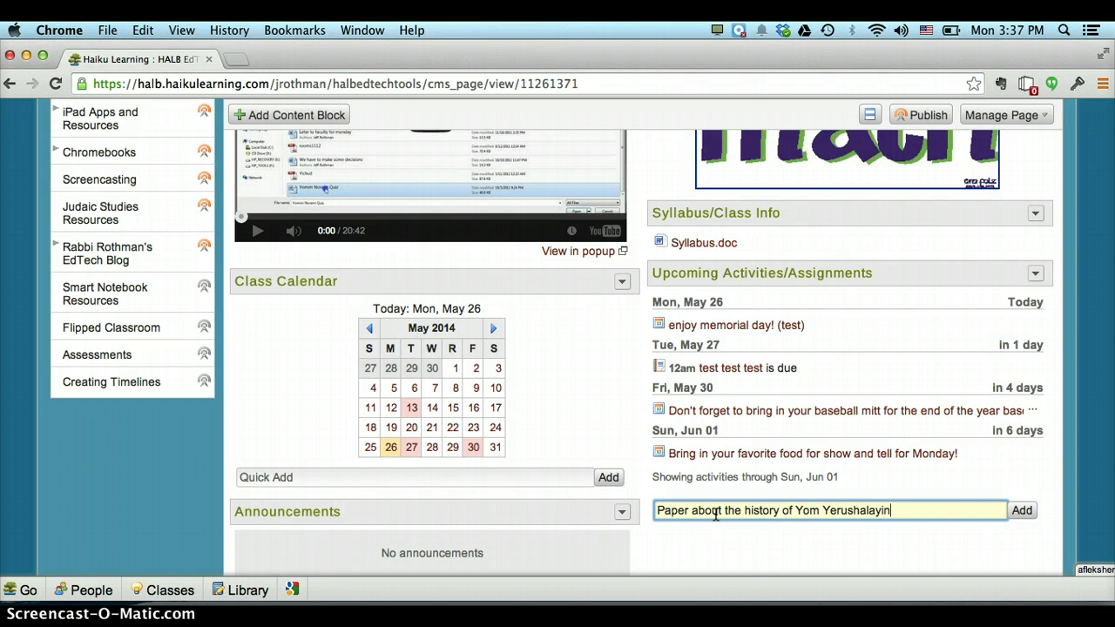
click(792, 514)
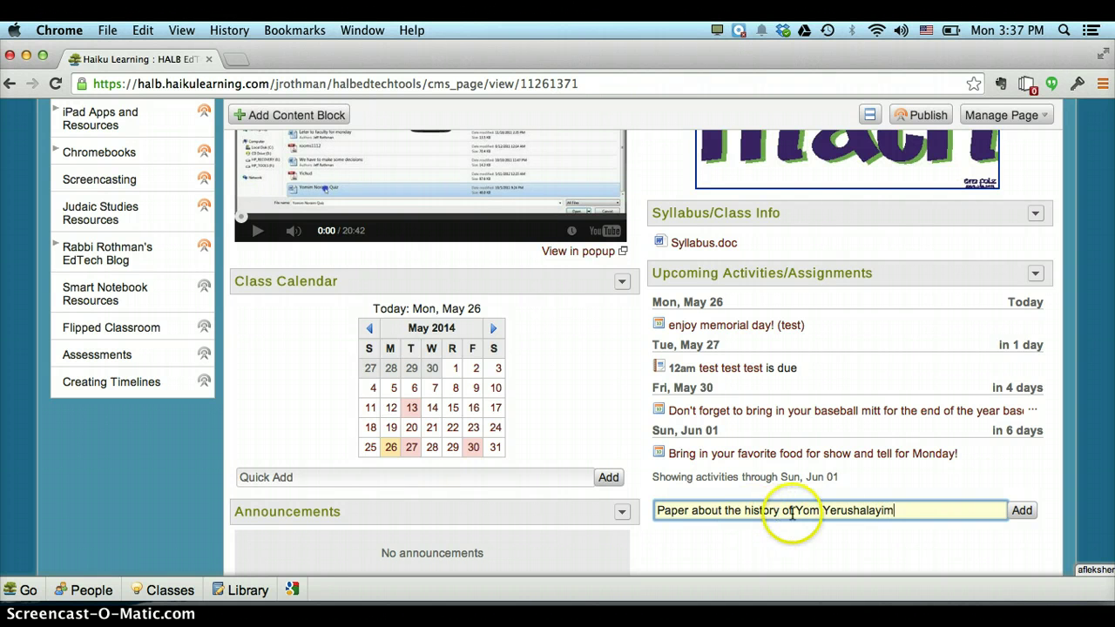
click(1022, 511)
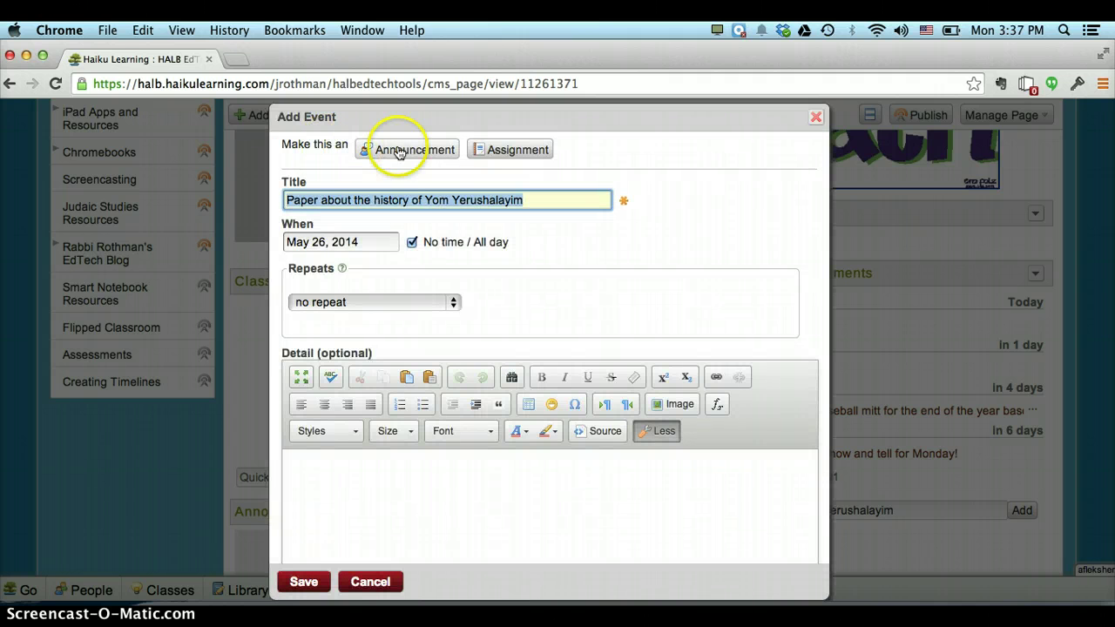
click(498, 150)
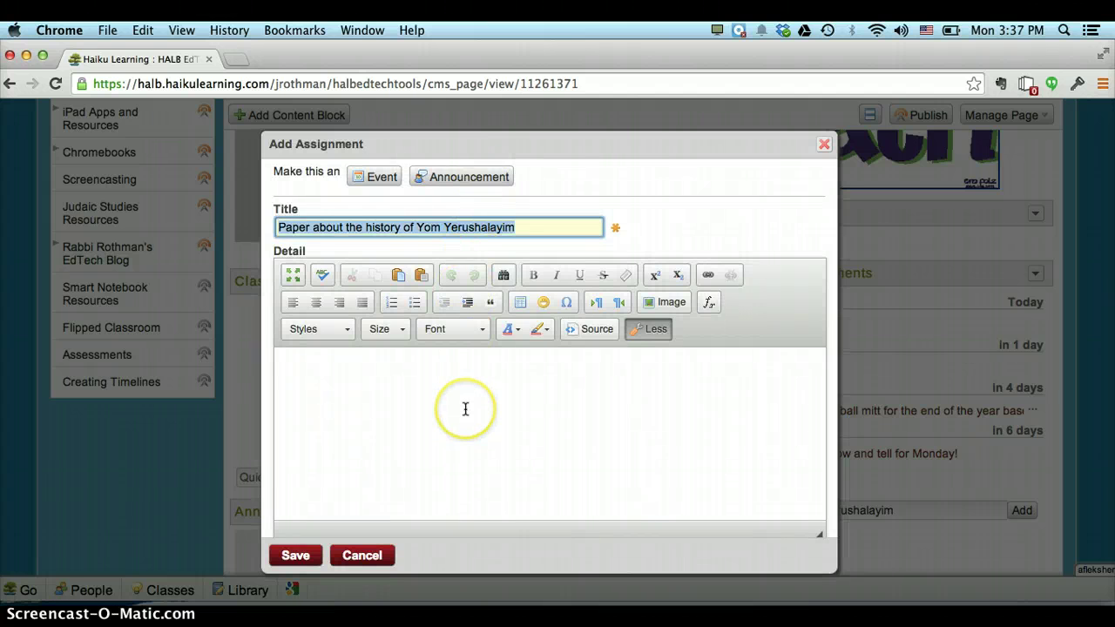
- Review the new assignment's schedule, Dropbox and attachment options, and try to save it with the preset due date
scroll(465, 407, down, 3)
click(471, 355)
scroll(349, 391, down, 3)
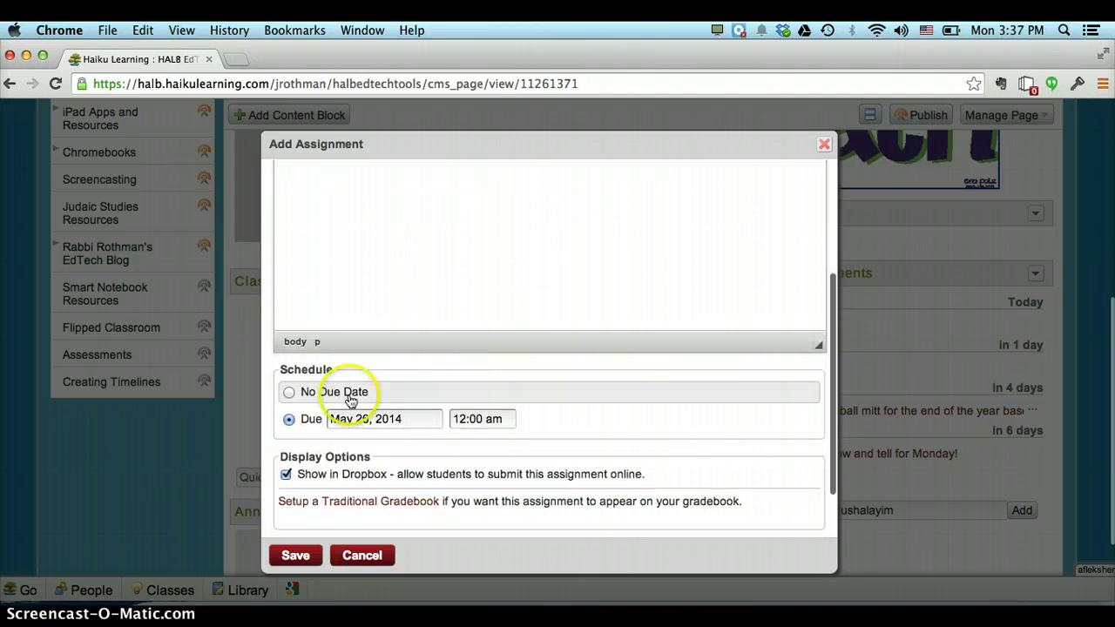
scroll(368, 378, down, 2)
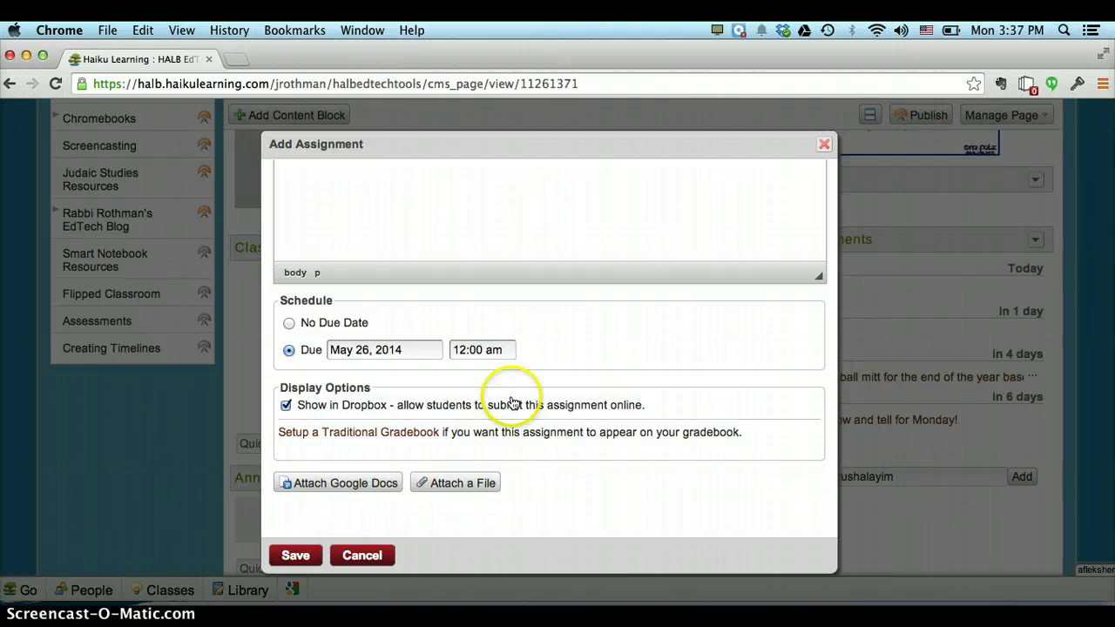
scroll(513, 402, up, 5)
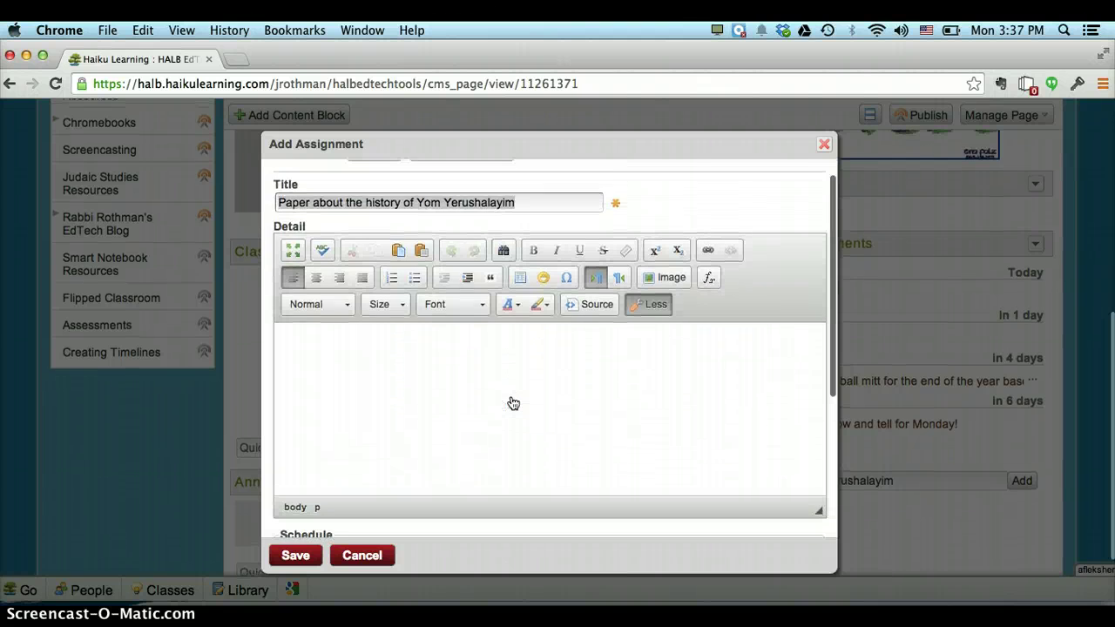
scroll(512, 402, down, 3)
click(294, 554)
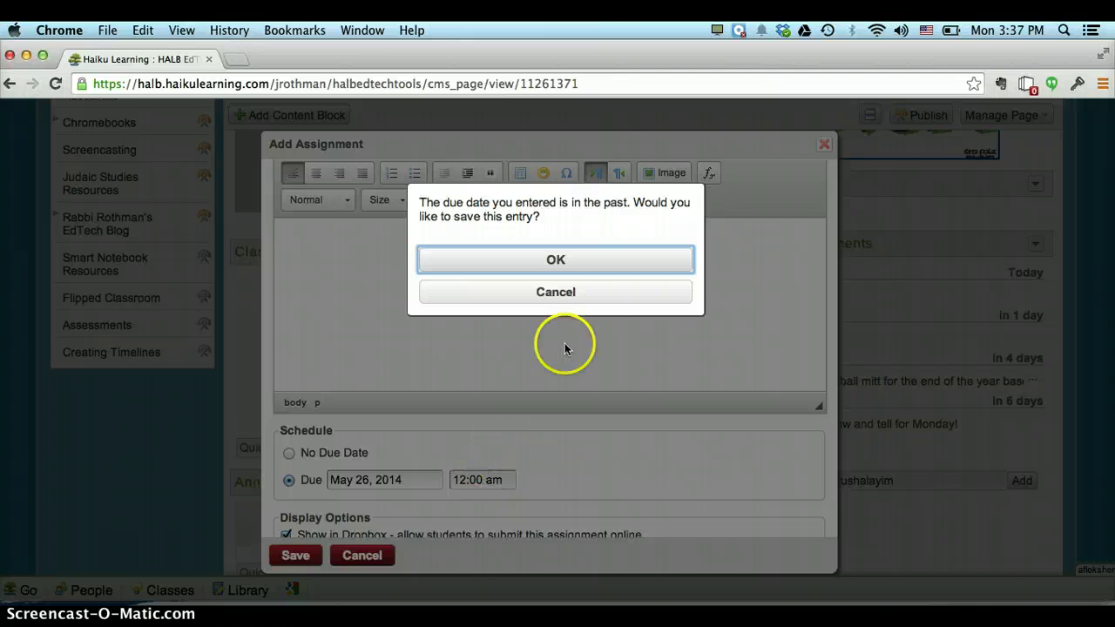
click(588, 291)
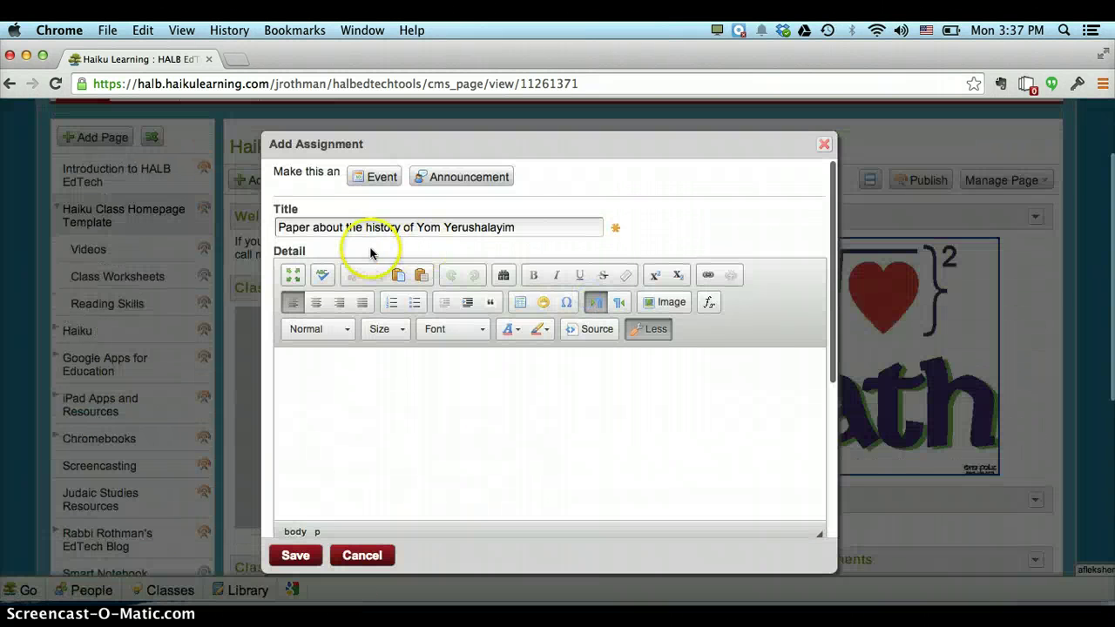
- Set the Yom Yerushalayim paper's due date to May 29, 2014, save the assignment and check it in the upcoming activities
scroll(401, 205, up, 1)
scroll(410, 209, down, 3)
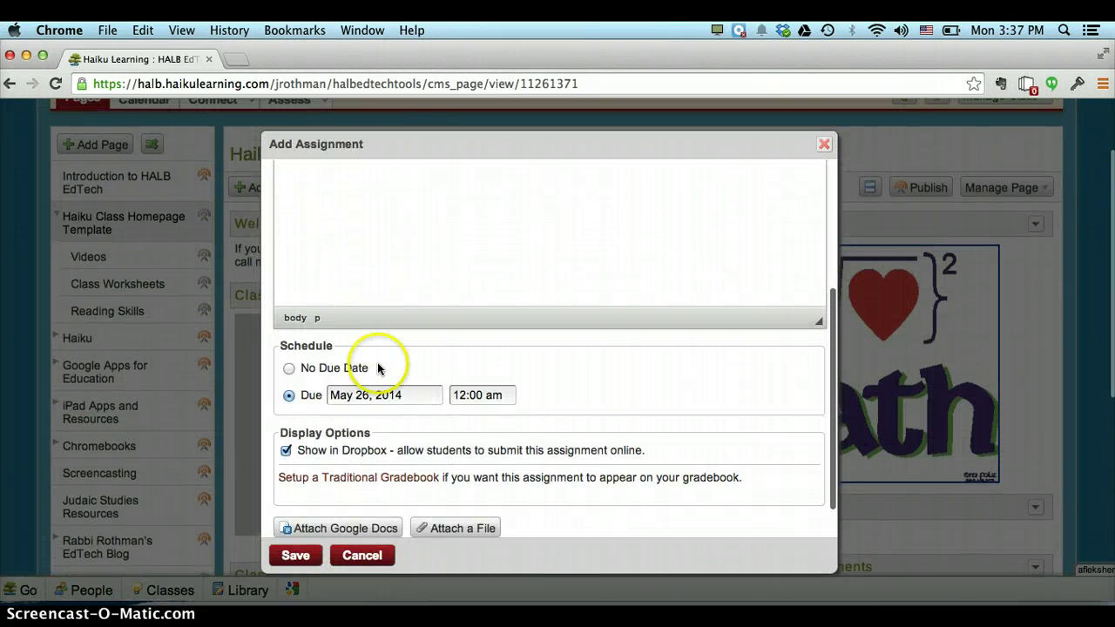
click(386, 394)
click(442, 365)
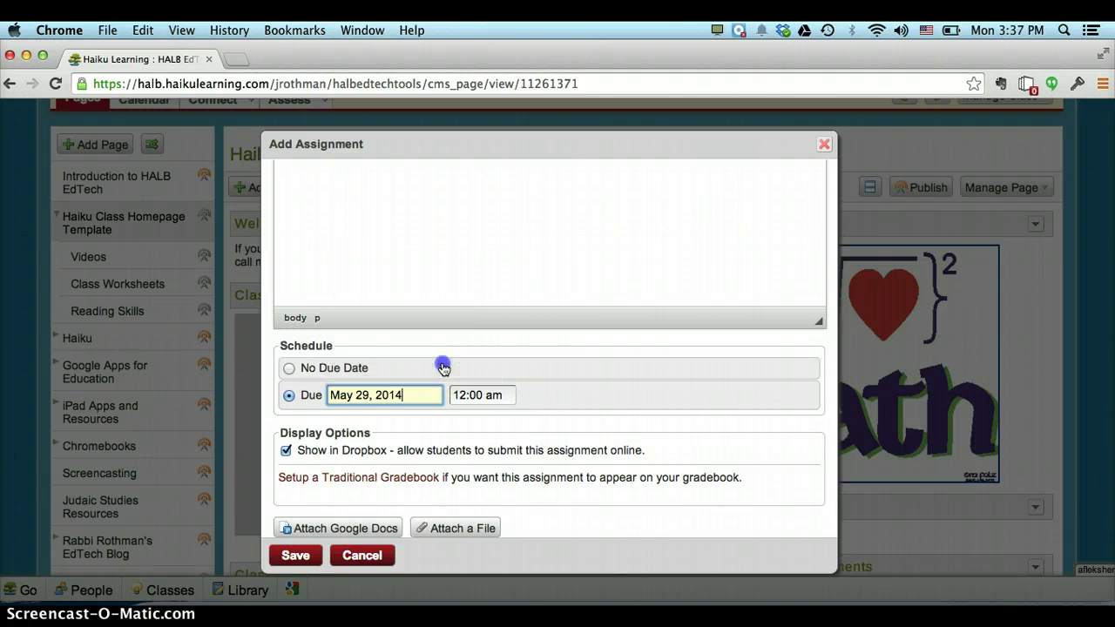
scroll(304, 465, down, 1)
click(293, 560)
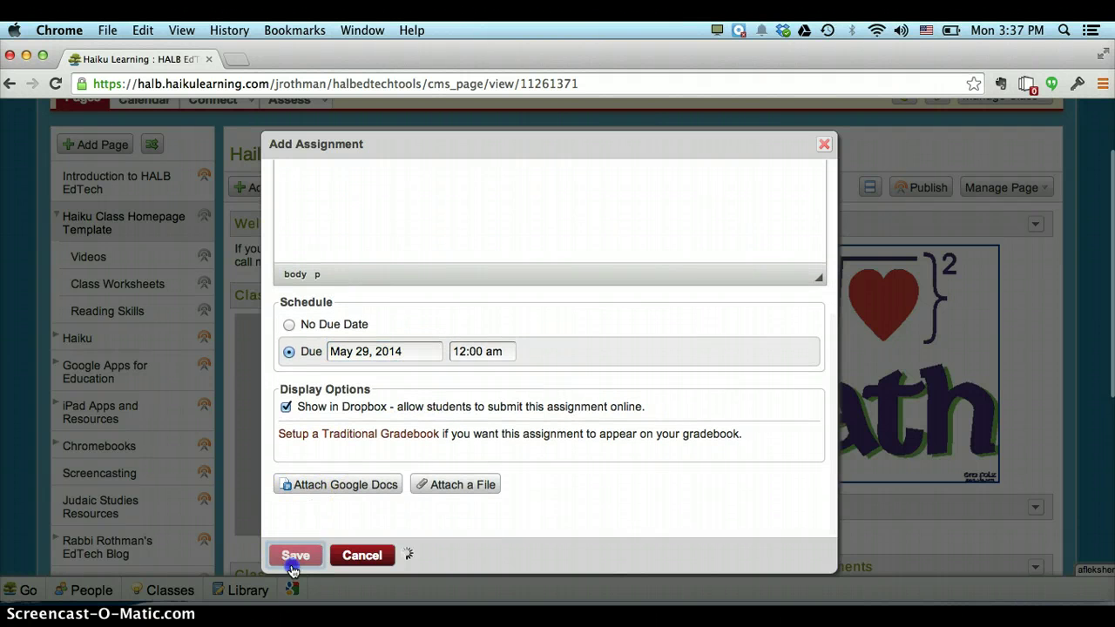
scroll(413, 505, down, 3)
scroll(443, 442, down, 5)
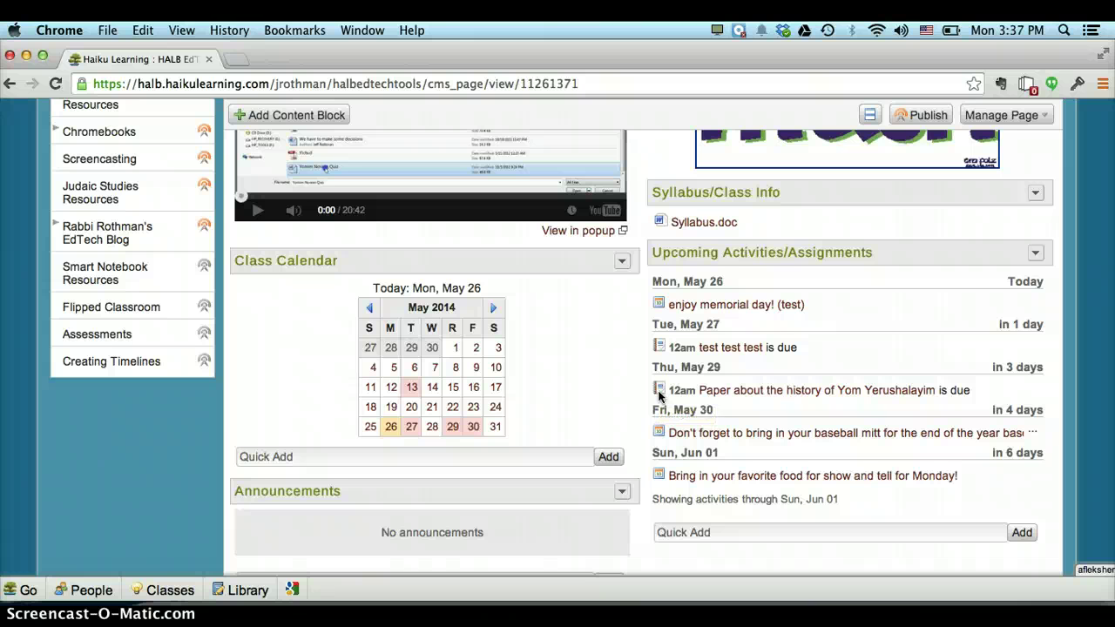
- Post the announcement "Have a nice day!" in the Announcements block, keeping the preset display-until date
scroll(658, 397, down, 3)
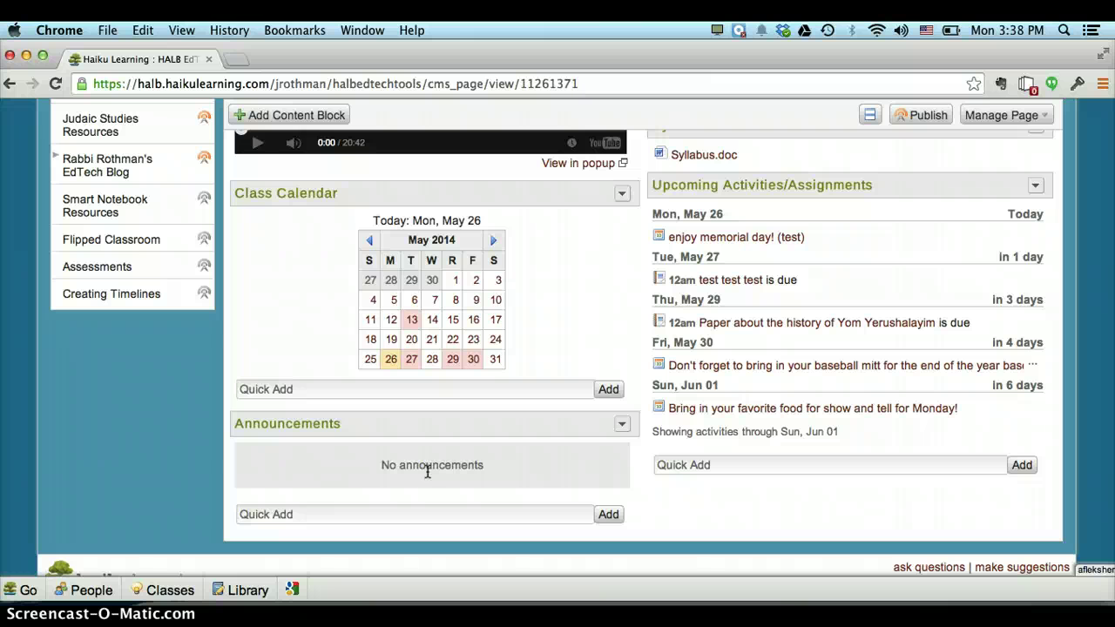
click(410, 516)
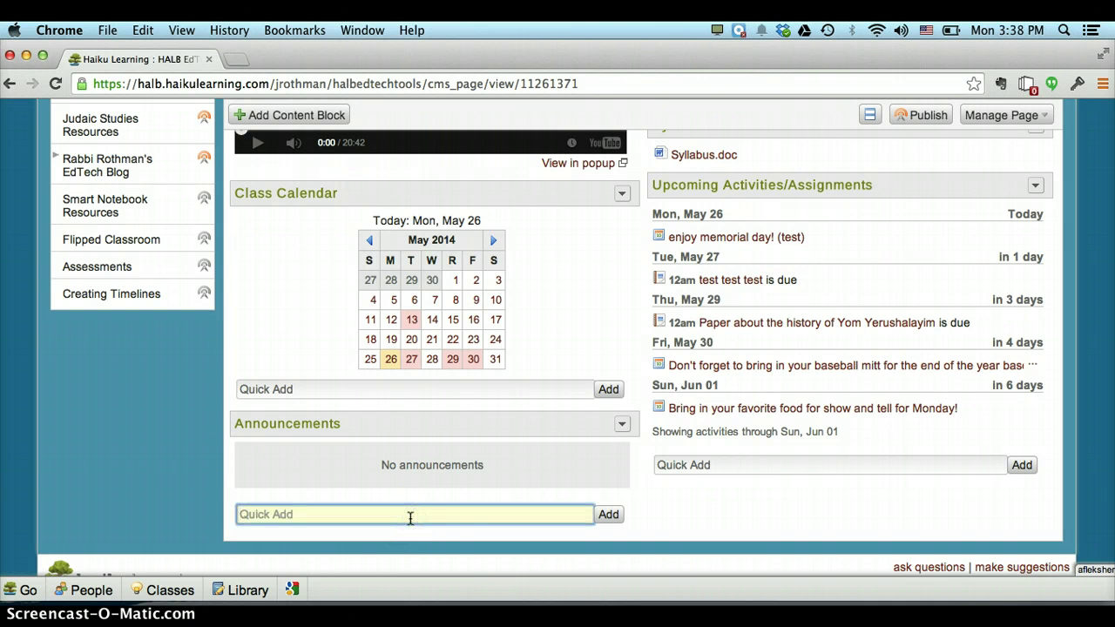
text(Have a nice day!)
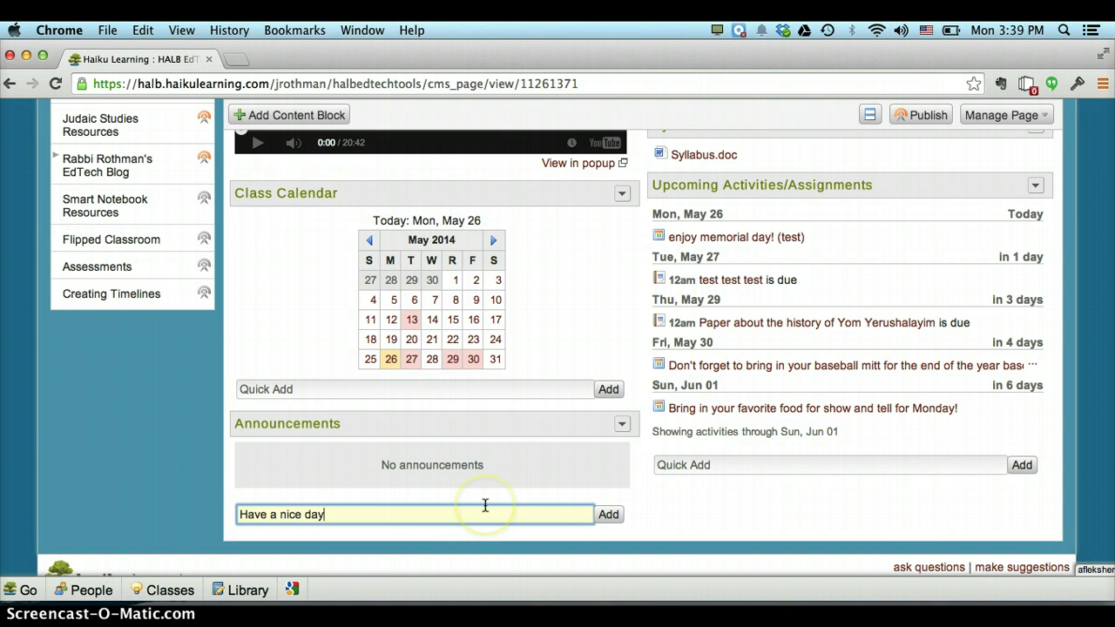
click(608, 515)
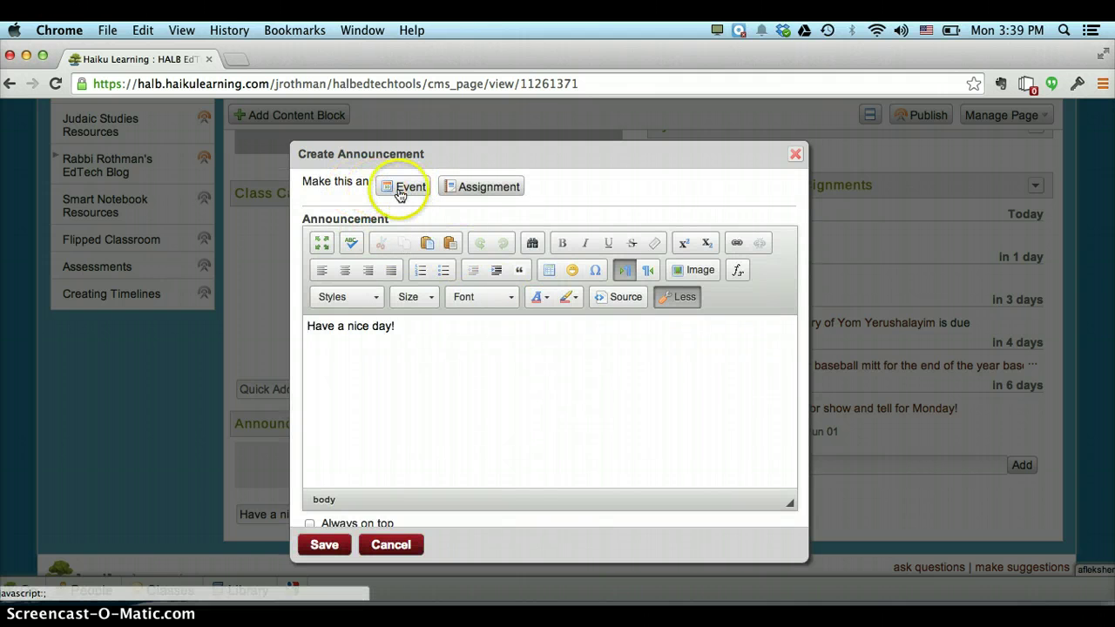
scroll(378, 461, down, 3)
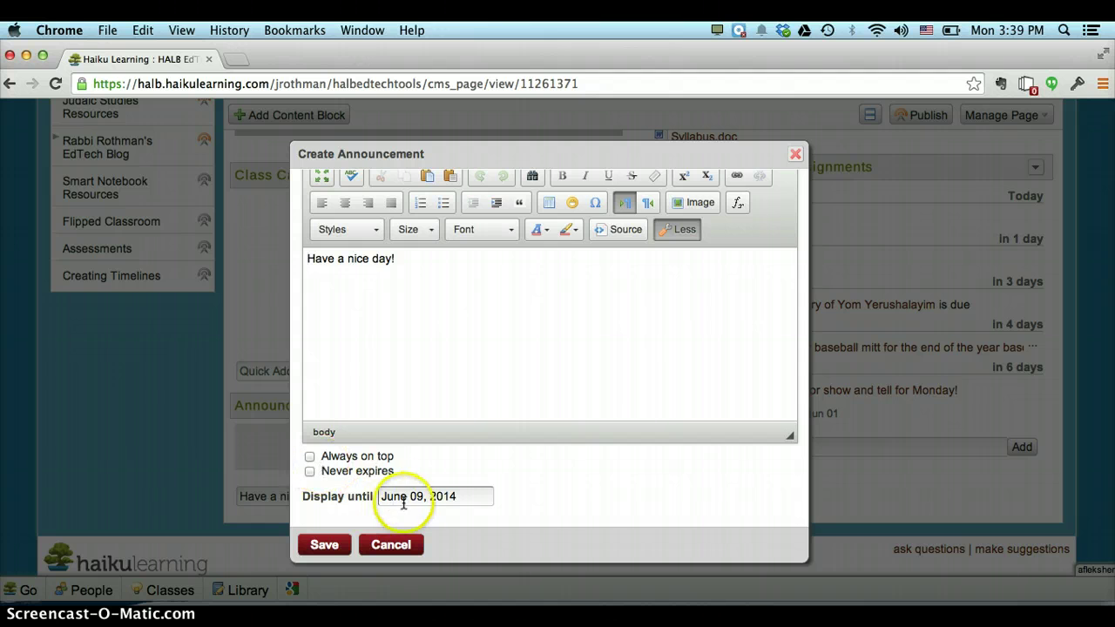
click(327, 547)
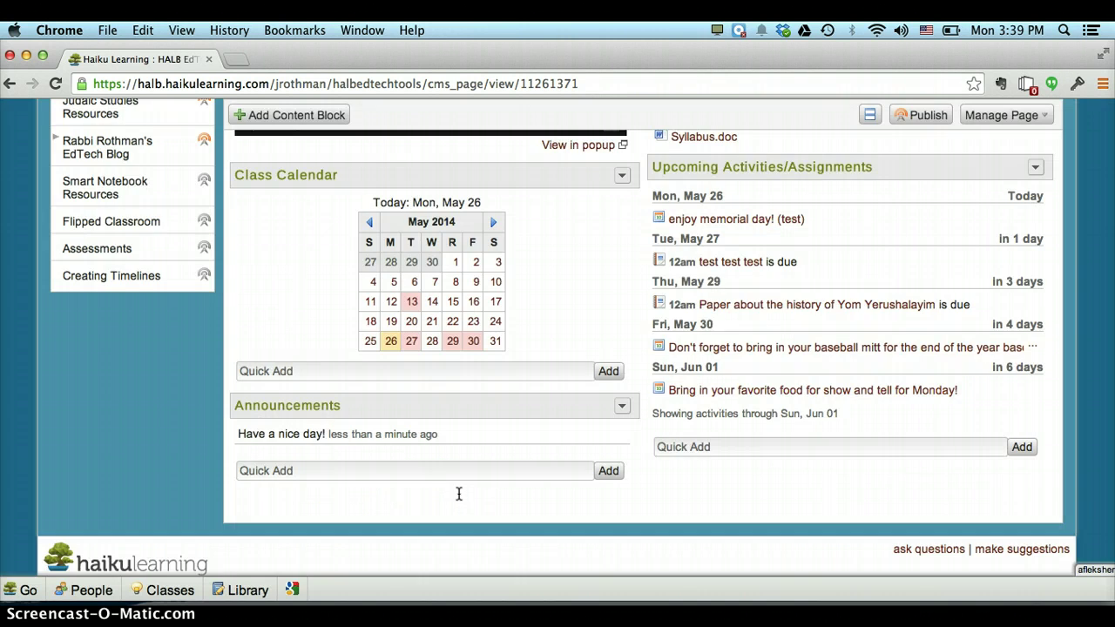
- Start copying the Haiku Class Homepage Template page and exclude its subpages
scroll(459, 494, up, 8)
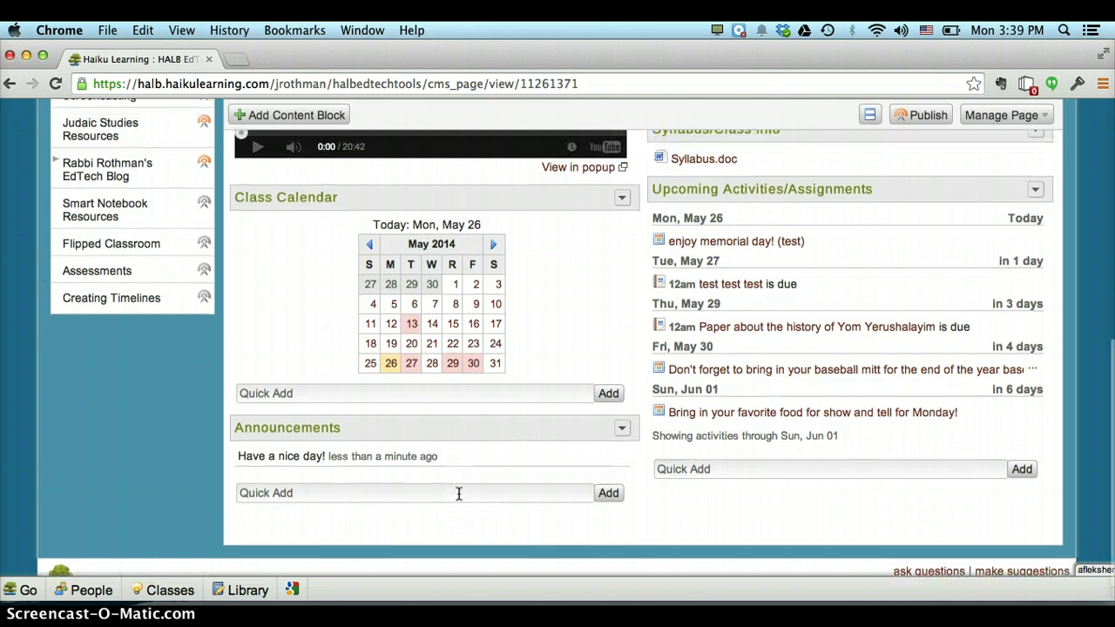
scroll(459, 494, up, 2)
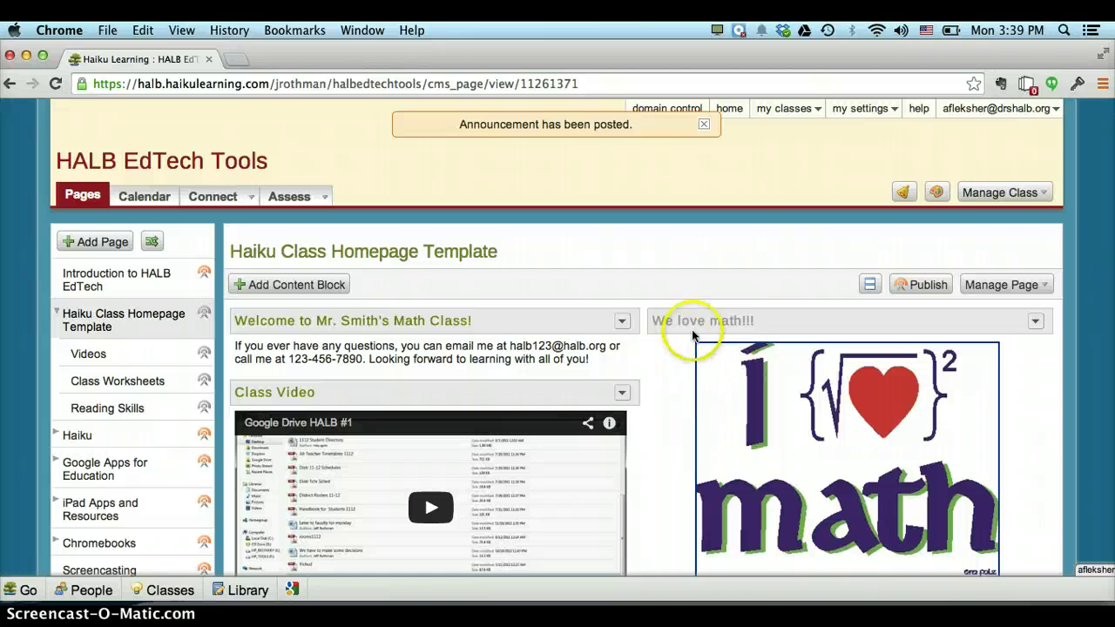
click(1041, 287)
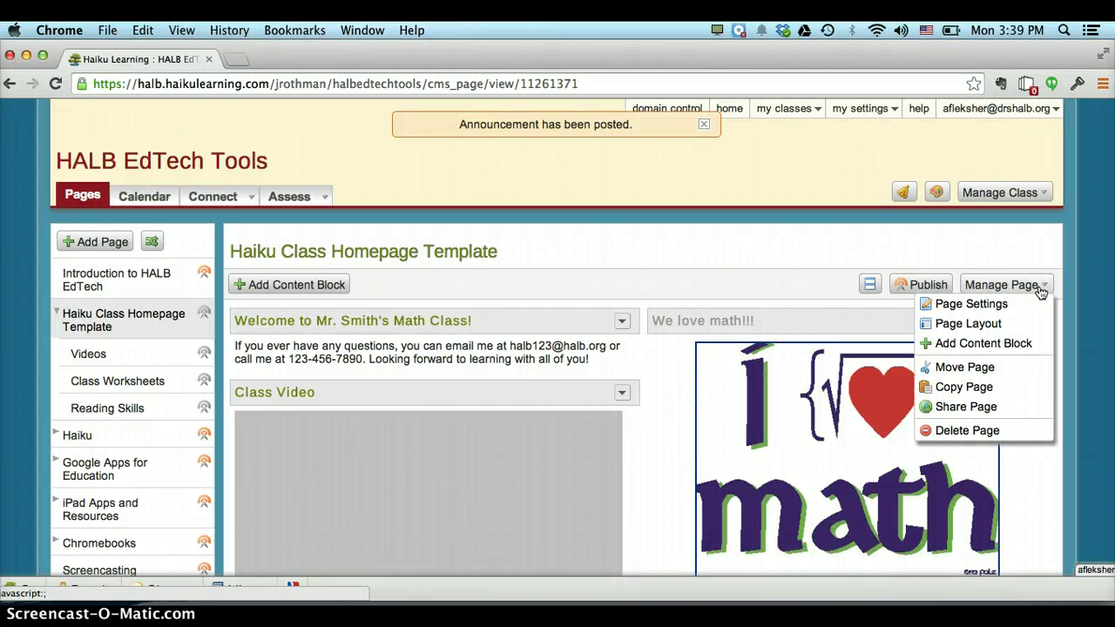
click(991, 386)
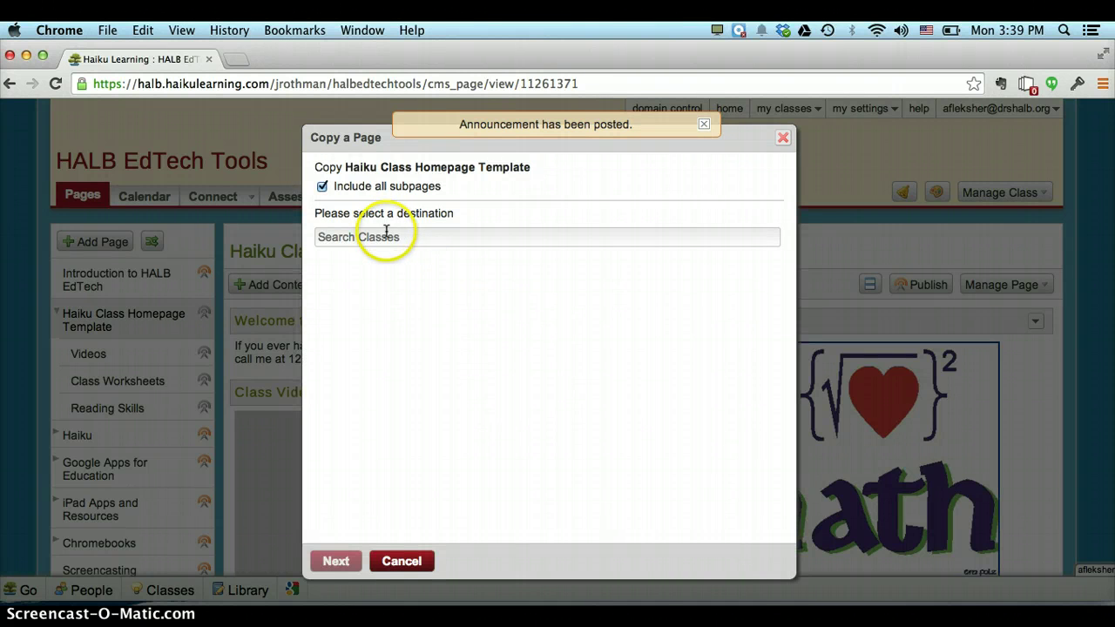
click(322, 186)
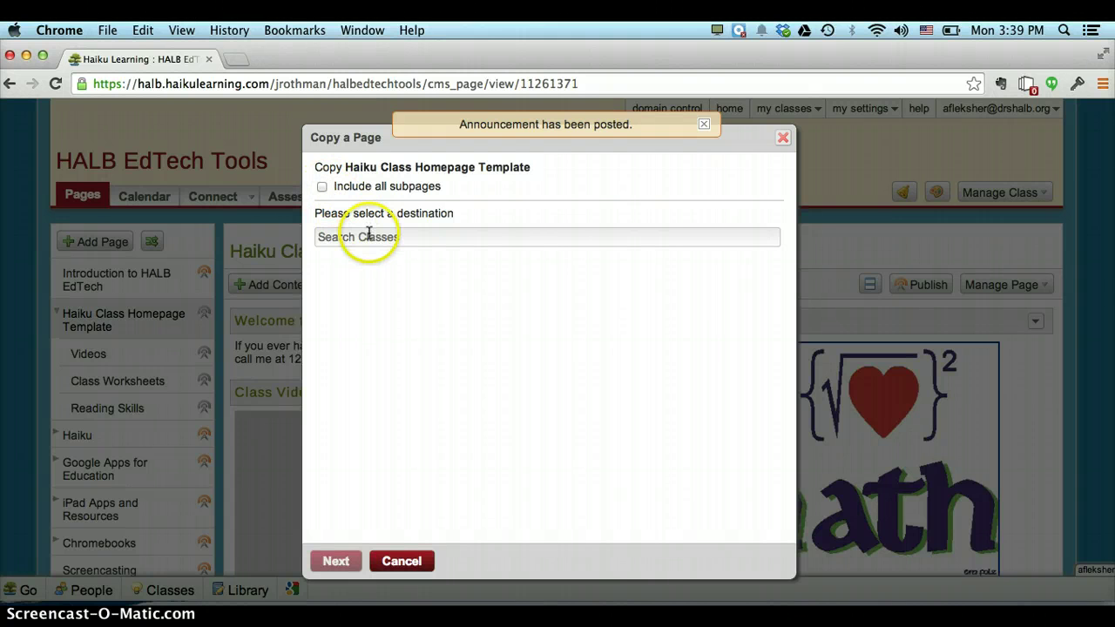
- Choose the DR10 Chumash.6 class as the copy destination, placing the page at the end of its page list, and cancel the copy
click(415, 237)
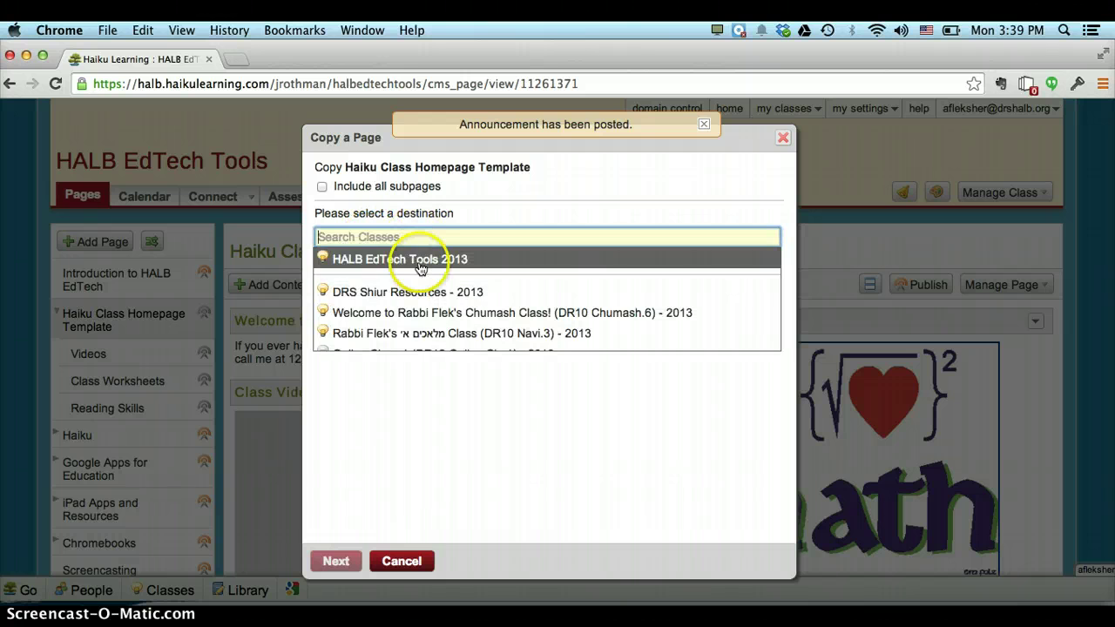
scroll(425, 287, down, 1)
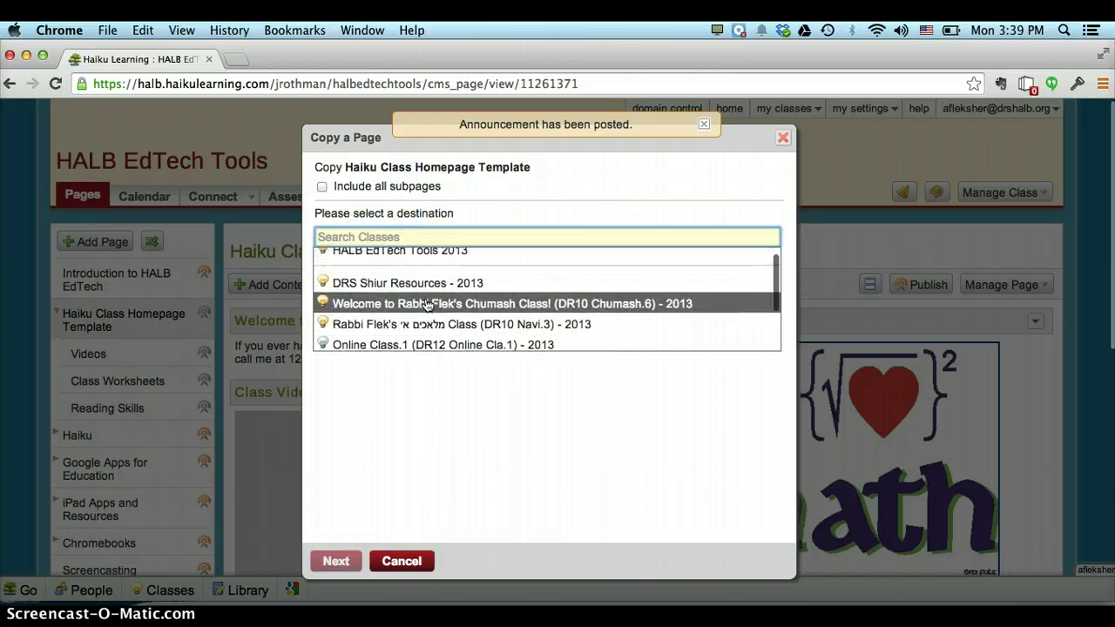
scroll(427, 304, down, 2)
scroll(426, 304, up, 3)
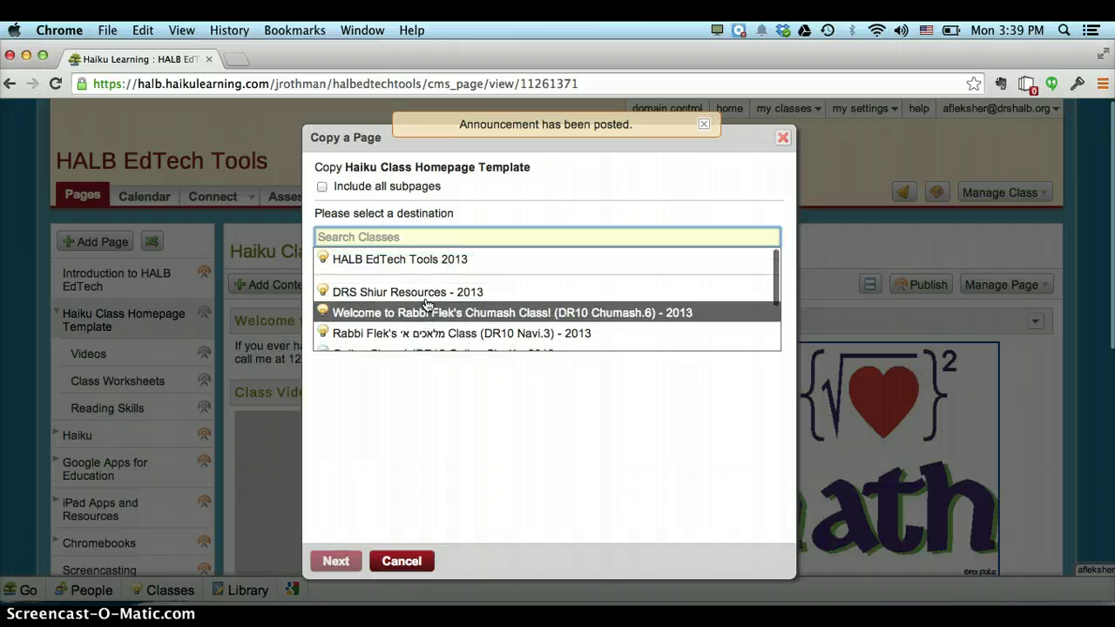
scroll(427, 304, down, 1)
click(435, 299)
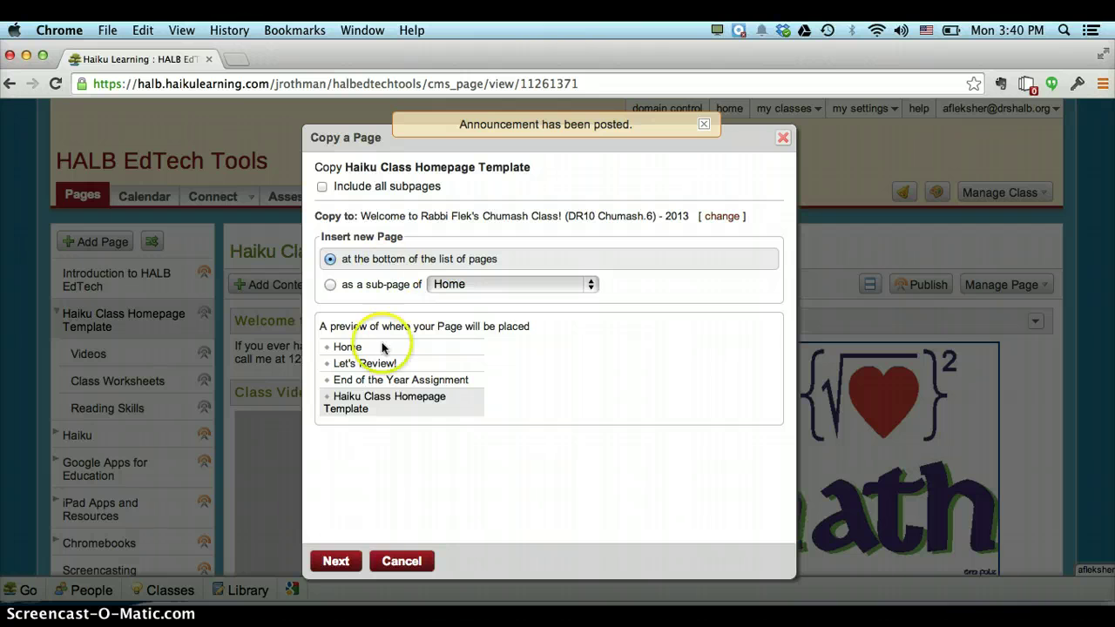
click(335, 561)
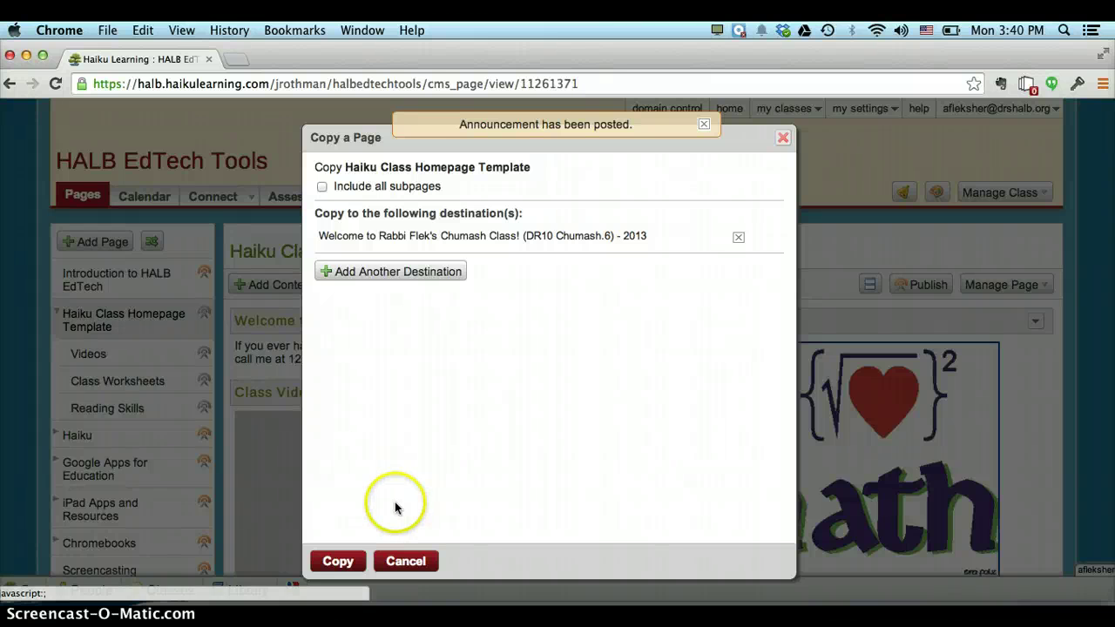
click(405, 561)
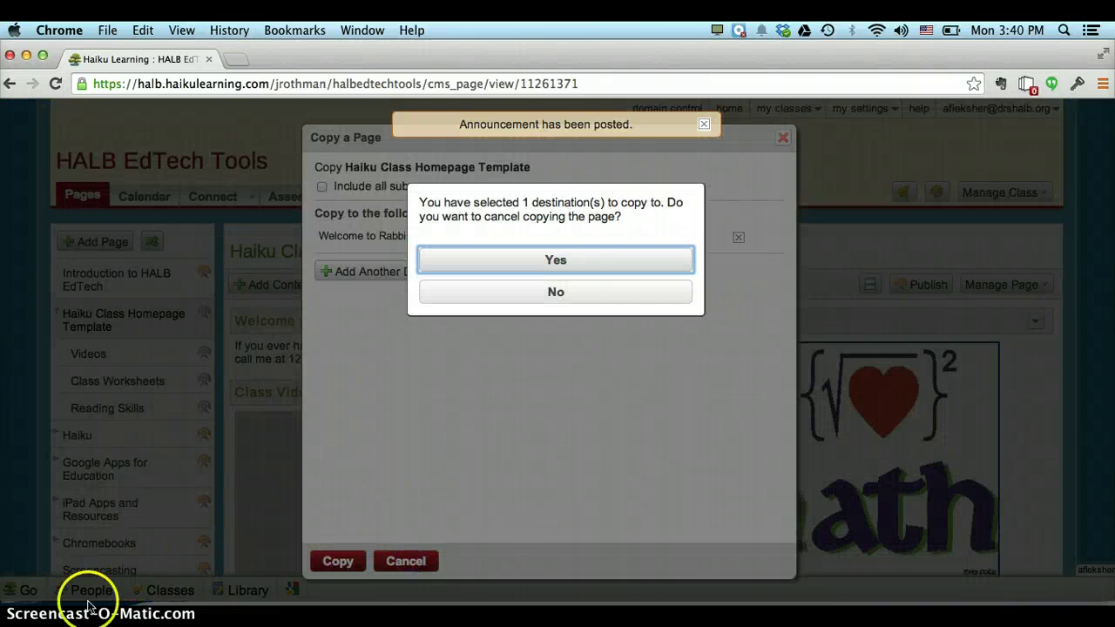